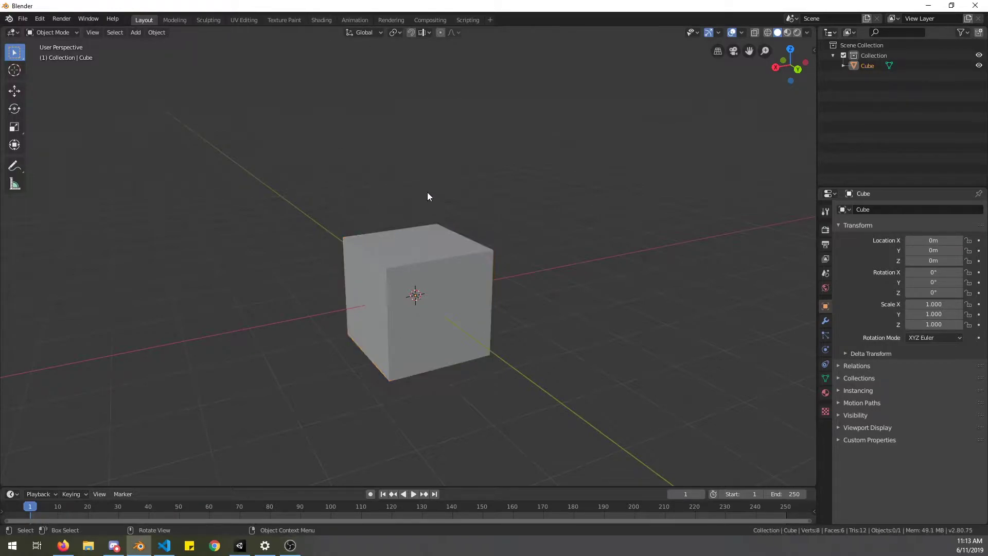
# Scale the cube into a large block, about 6.64 on X, 1.40 on Y and 3.91 on Z.
pyautogui.scroll(-3, 432, 216)
pyautogui.press('s')
pyautogui.press('x')
pyautogui.click(586, 256)
pyautogui.press('s')
pyautogui.press('z')
pyautogui.click(414, 311)
pyautogui.press('s')
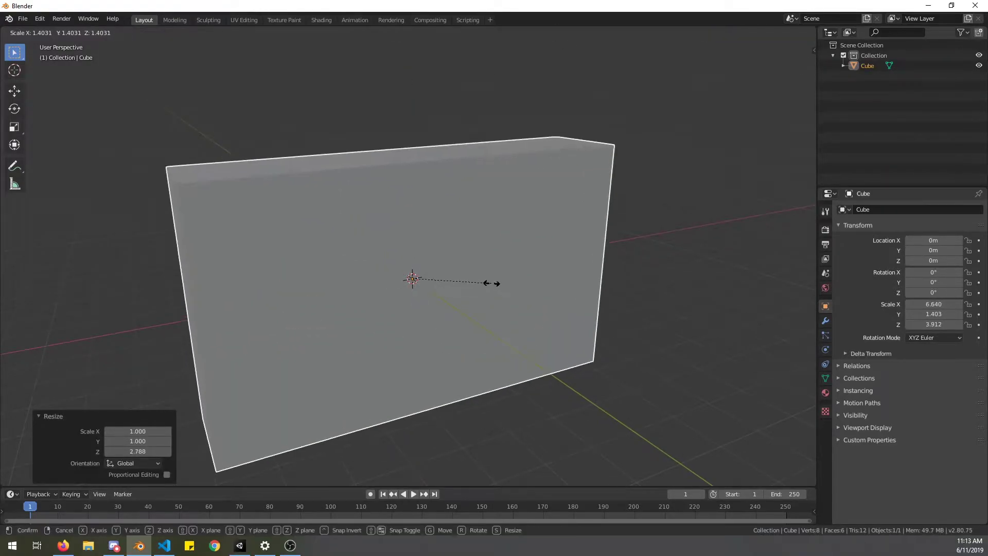
pyautogui.click(493, 285)
# Thin the block into a wall by scaling it to about 3.40 on Z and 0.417 on Y.
pyautogui.press('s')
pyautogui.press('z')
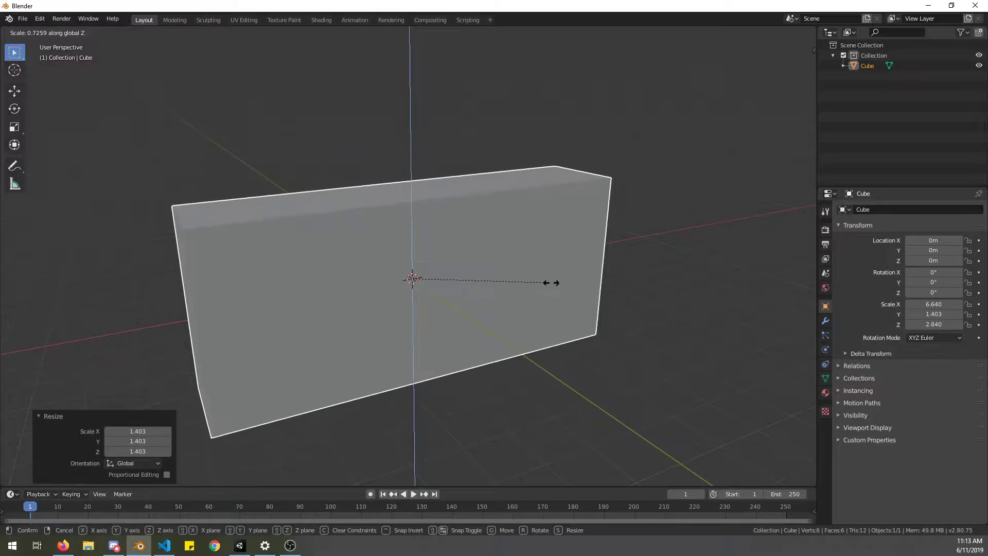
pyautogui.click(580, 293)
pyautogui.press('s')
pyautogui.press('y')
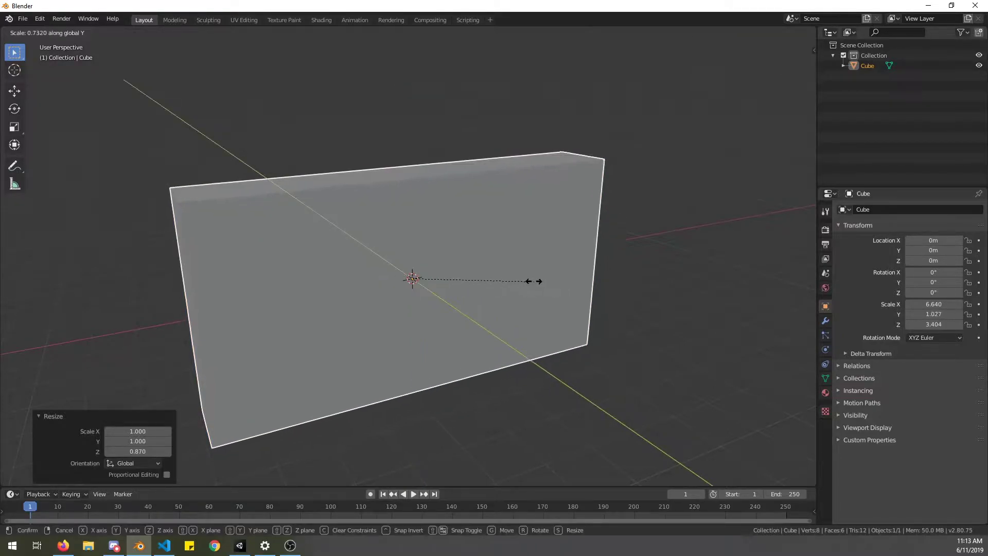
pyautogui.click(460, 267)
# Mark seams around the four narrow faces along the wall's outer border.
pyautogui.press('Tab')
pyautogui.press('3')
pyautogui.moveTo(315, 207); pyautogui.dragTo(310, 249, button='middle')
pyautogui.click(293, 203)
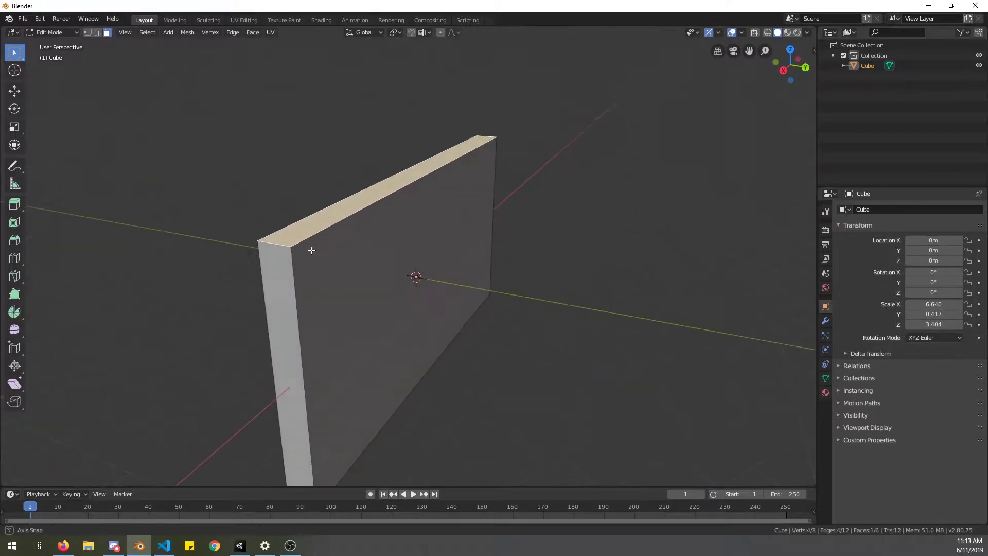
pyautogui.keyDown('shift'); pyautogui.click(267, 293); pyautogui.keyUp('shift')
pyautogui.moveTo(267, 293); pyautogui.dragTo(435, 412, button='middle')
pyautogui.keyDown('shift'); pyautogui.click(403, 204); pyautogui.keyUp('shift')
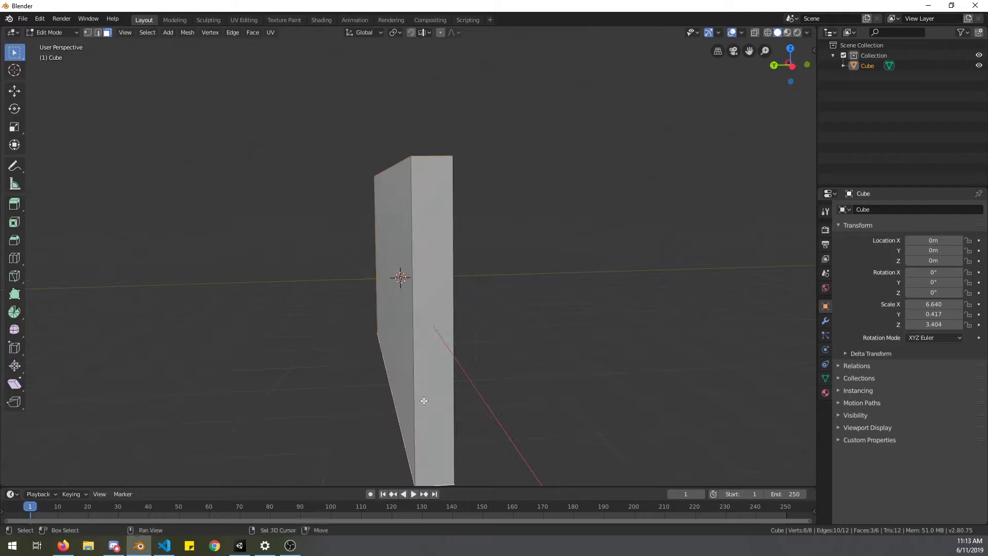
pyautogui.keyDown('shift'); pyautogui.click(426, 401); pyautogui.keyUp('shift')
pyautogui.moveTo(468, 357); pyautogui.dragTo(375, 390, button='middle')
pyautogui.press('u')
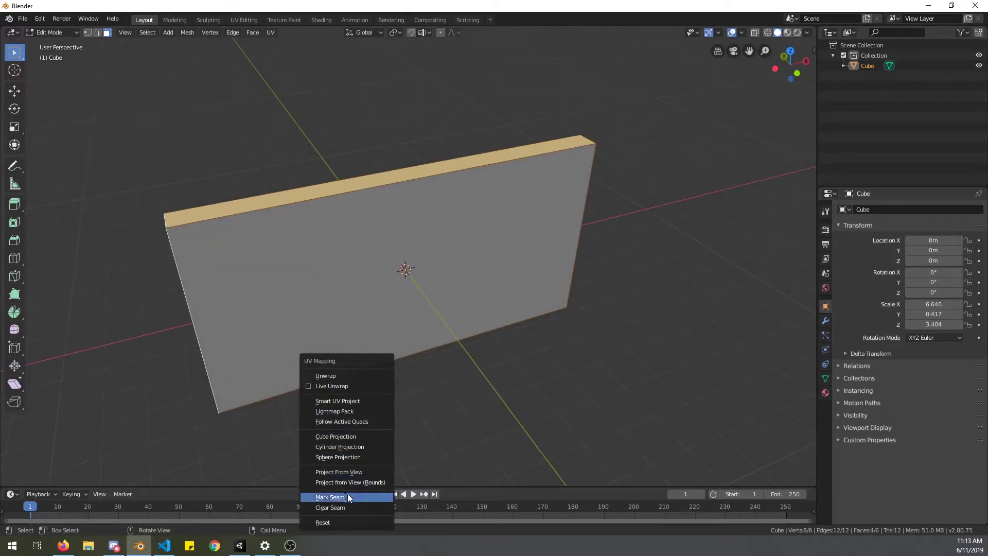
pyautogui.click(379, 497)
pyautogui.press('Tab')
pyautogui.press('Tab')
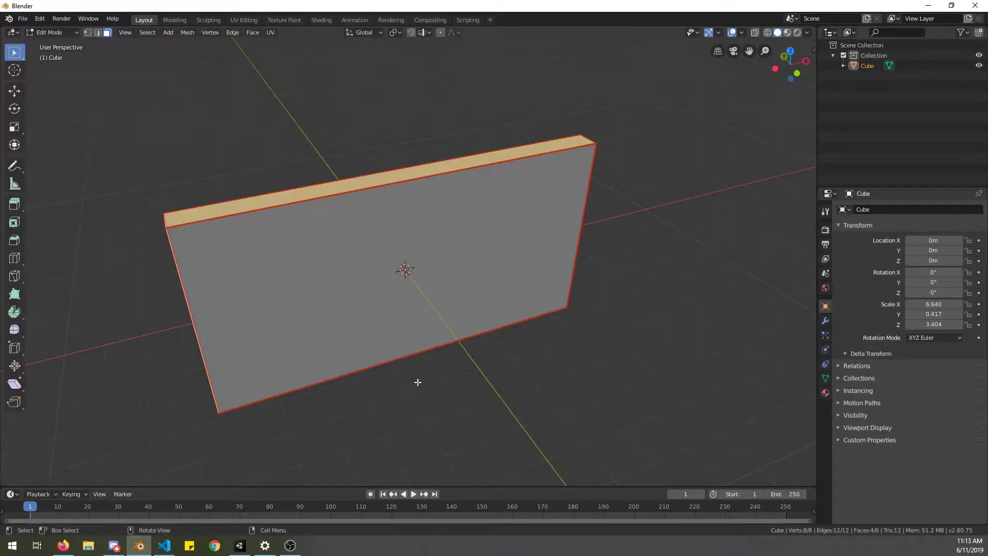
# Unwrap all faces of the wall and review the UV layout in the UV Editing workspace.
pyautogui.press('a')
pyautogui.press('u')
pyautogui.click(380, 261)
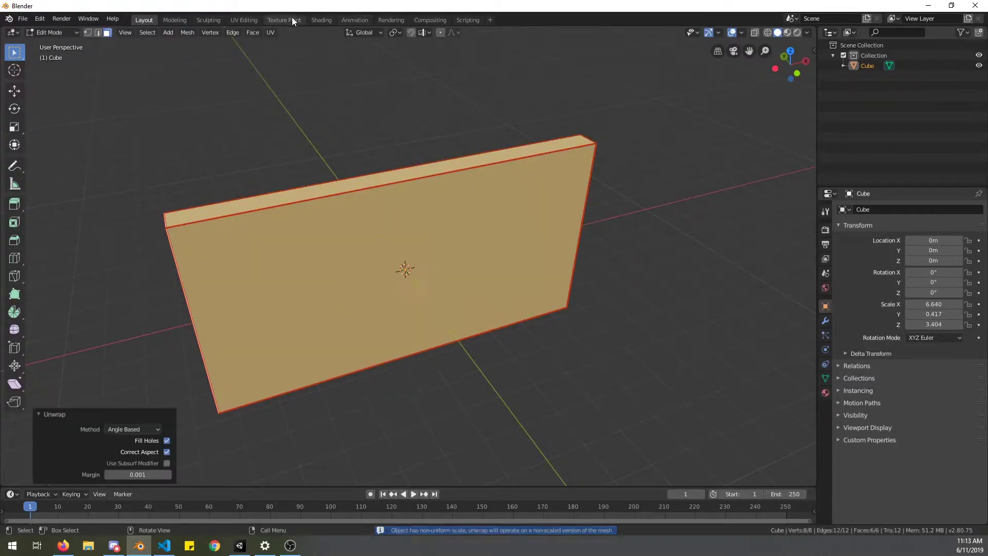
pyautogui.click(246, 19)
pyautogui.scroll(3, 148, 332)
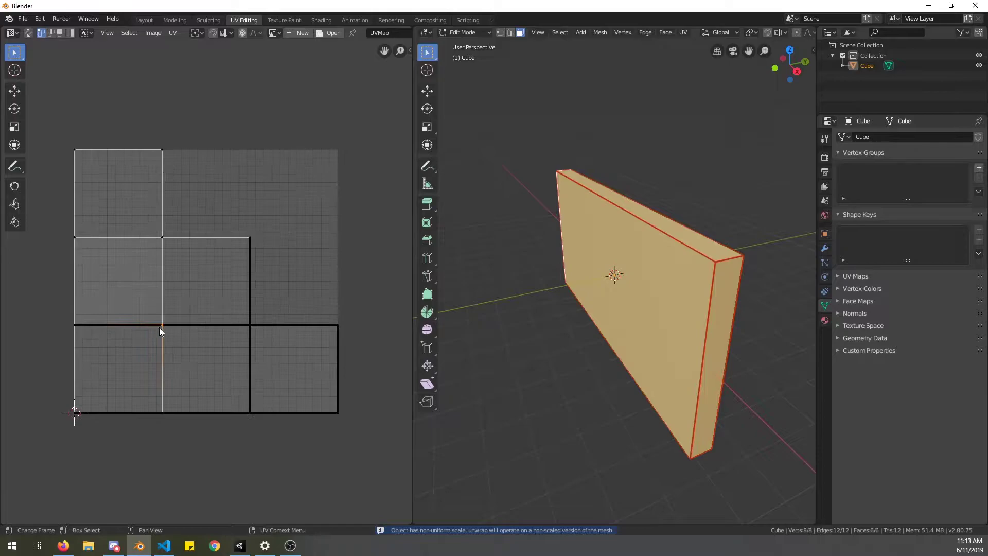
pyautogui.scroll(-2, 691, 322)
pyautogui.moveTo(690, 320); pyautogui.dragTo(551, 293, button='middle')
pyautogui.press('u')
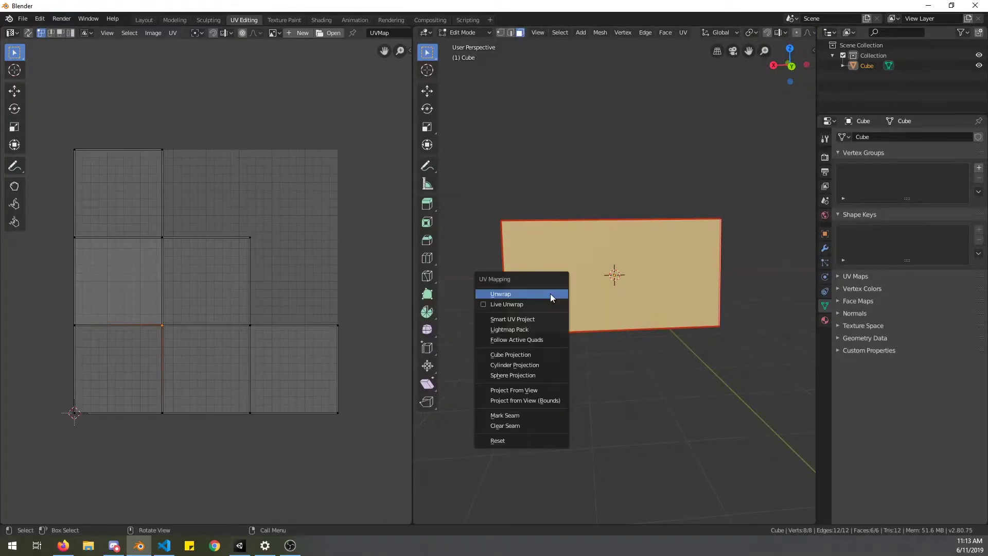
pyautogui.click(550, 293)
# Apply the wall object's scale and unwrap all its faces again.
pyautogui.press('Tab')
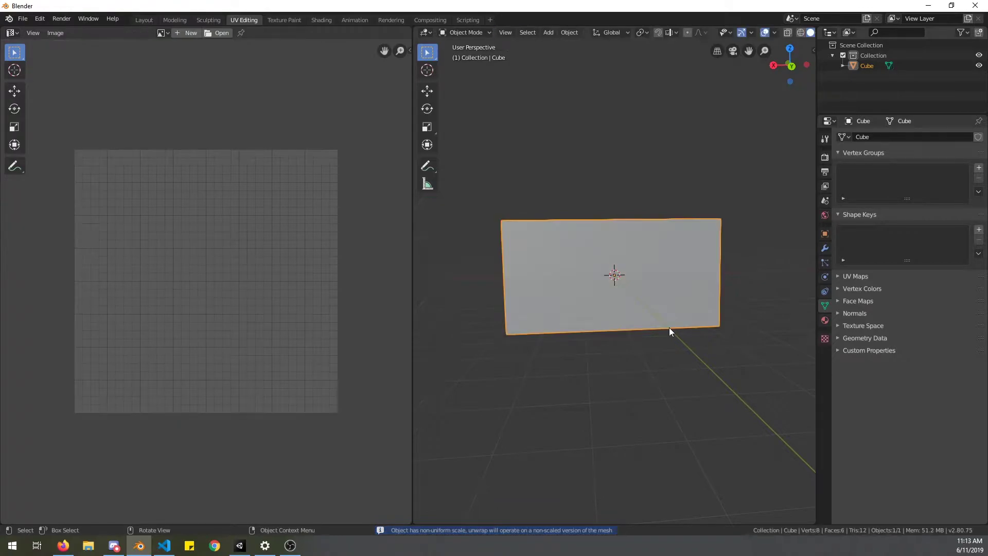
pyautogui.hotkey('ctrl', 'a')
pyautogui.click(625, 355)
pyautogui.press('Tab')
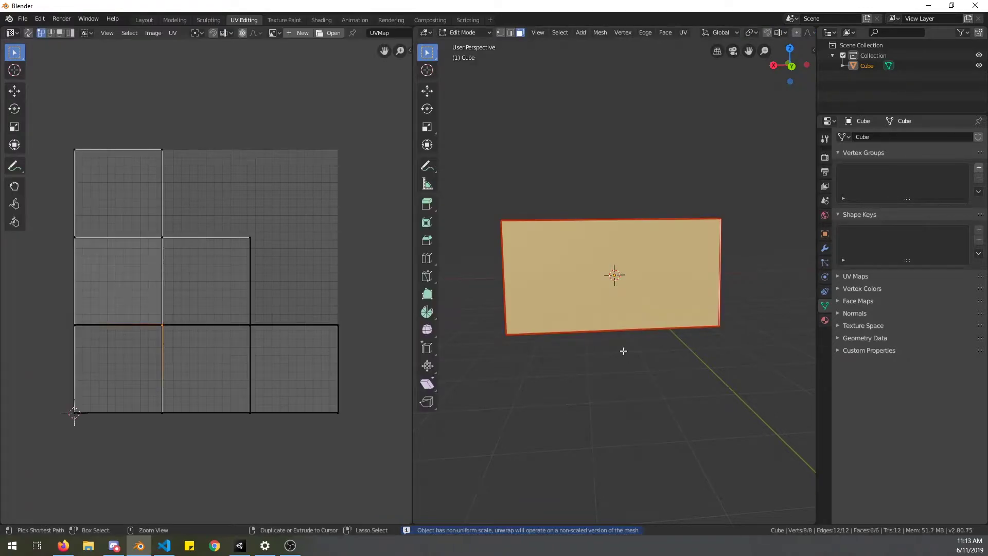
pyautogui.press('u')
pyautogui.click(624, 351)
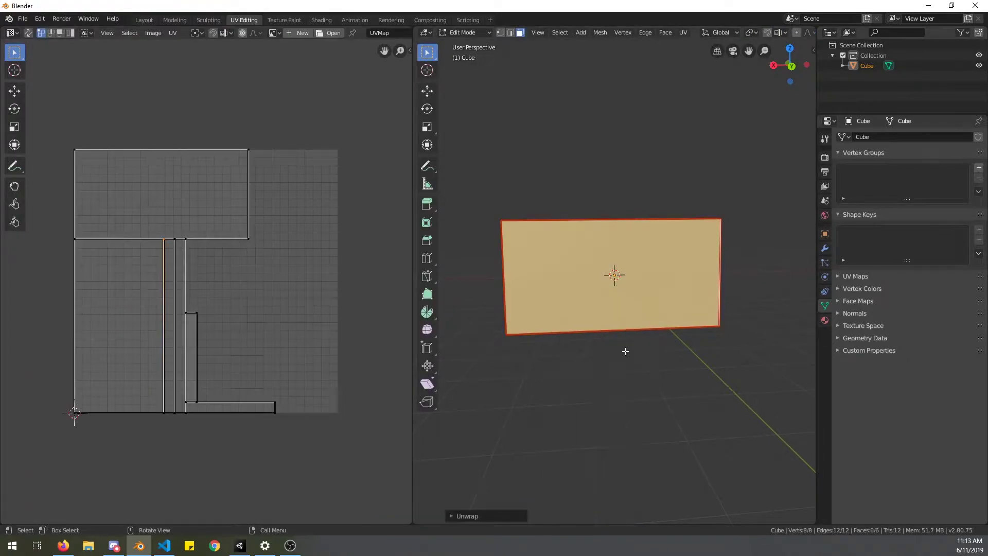
# Check the large and narrow face islands individually in the wall's UV layout.
pyautogui.press('Tab')
pyautogui.press('Tab')
pyautogui.press('3')
pyautogui.click(165, 209)
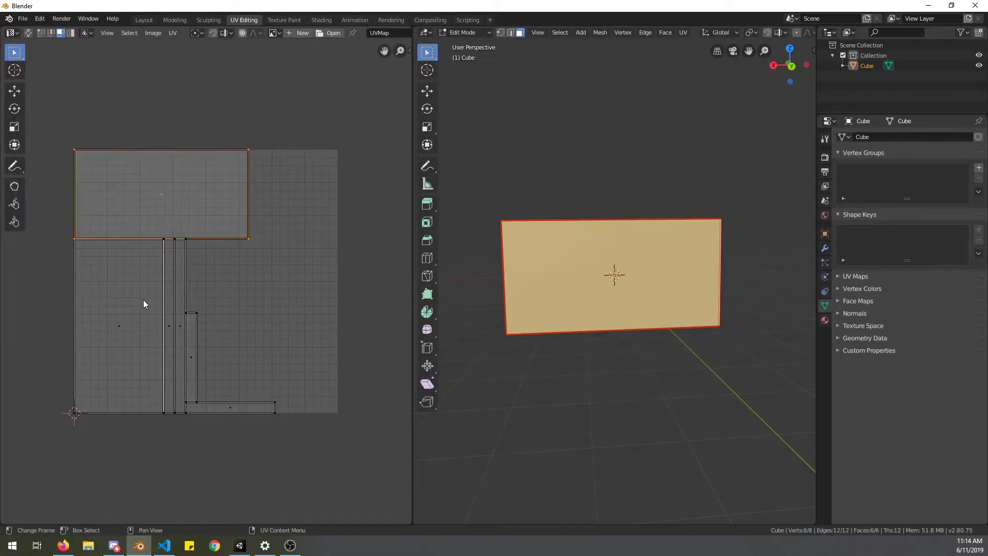
pyautogui.click(164, 345)
pyautogui.click(191, 359)
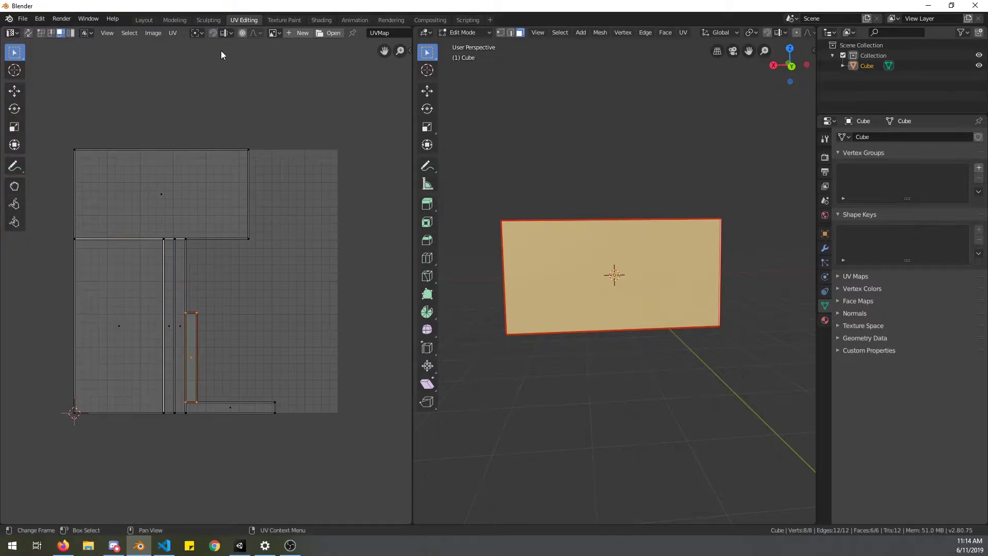
# Create a new material for the wall in the Shading workspace and name it Wall.
pyautogui.click(329, 19)
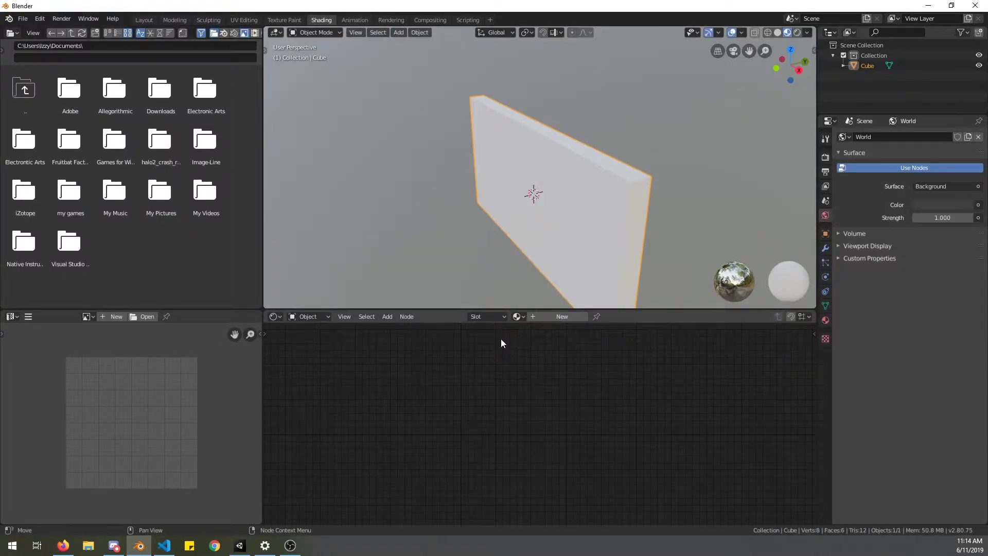
pyautogui.moveTo(561, 257)
pyautogui.mouseDown(button='middle')
pyautogui.moveTo(585, 180)
pyautogui.moveTo(557, 252)
pyautogui.mouseUp(button='middle')
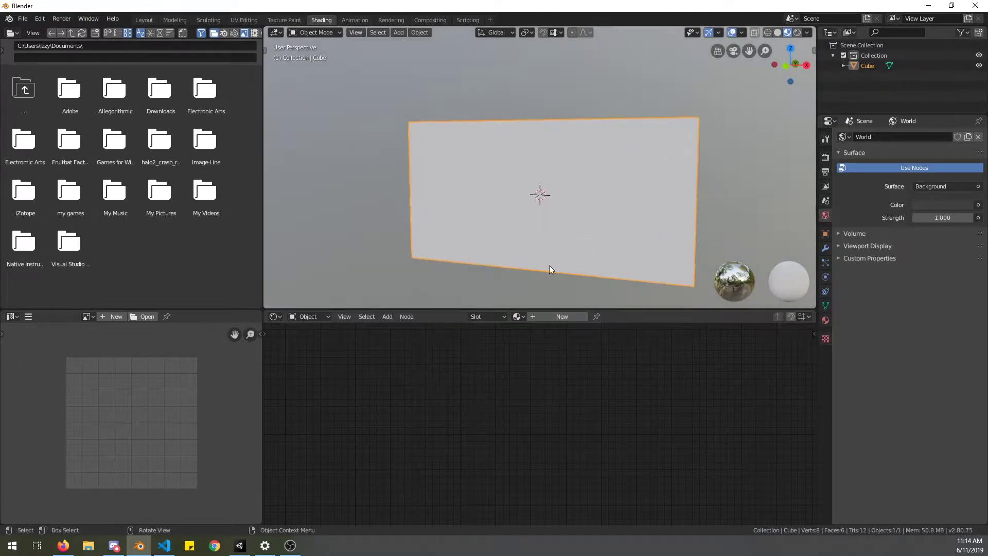
pyautogui.click(536, 316)
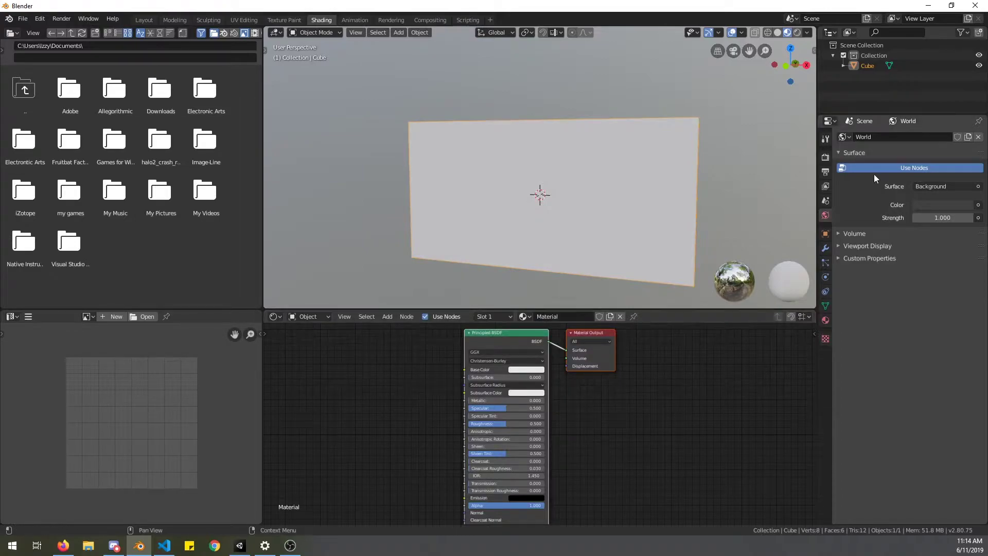
pyautogui.click(825, 321)
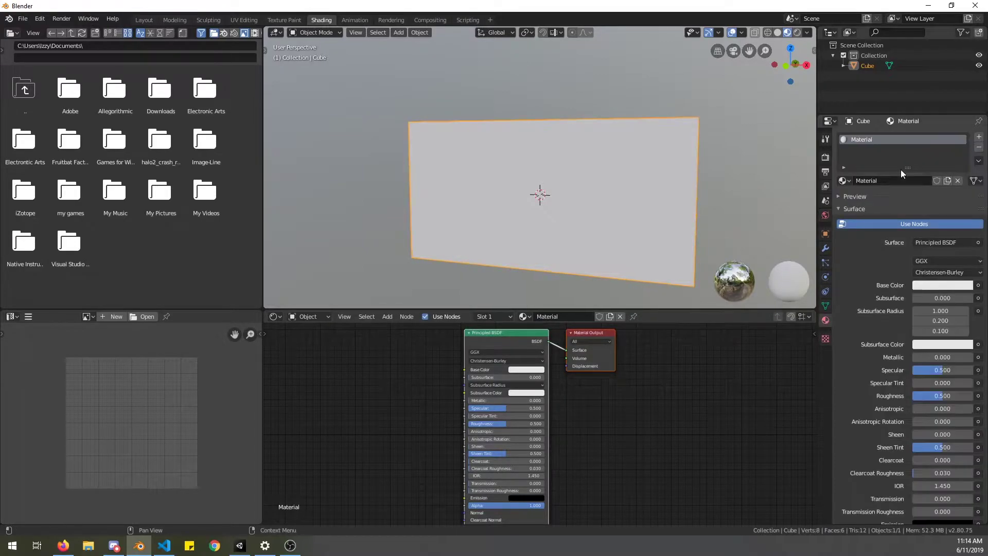
pyautogui.write('Wall')
pyautogui.press('Return')
# Replace the Principled BSDF node with a Diffuse BSDF connected to the Material Output's Surface.
pyautogui.scroll(2, 415, 420)
pyautogui.moveTo(415, 419); pyautogui.dragTo(518, 469, button='middle')
pyautogui.click(611, 361)
pyautogui.press('x')
pyautogui.hotkey('shift', 'a')
pyautogui.click(591, 357)
pyautogui.write('dif')
pyautogui.press('Return')
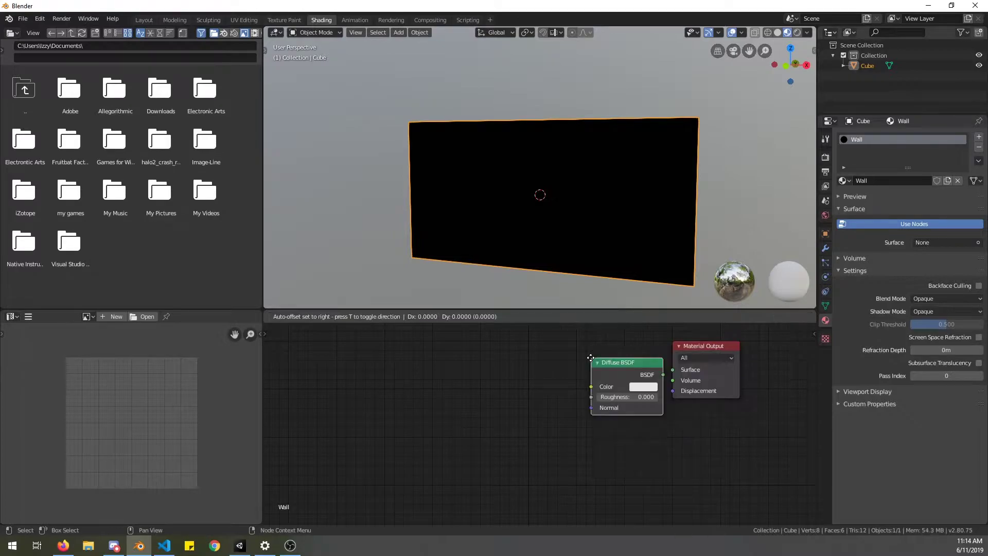
pyautogui.click(557, 364)
pyautogui.moveTo(630, 377); pyautogui.dragTo(673, 370)
pyautogui.moveTo(591, 372); pyautogui.dragTo(610, 372)
# Add an RGB node, connect it to the Diffuse BSDF's Color and set it to blue.
pyautogui.hotkey('shift', 'a')
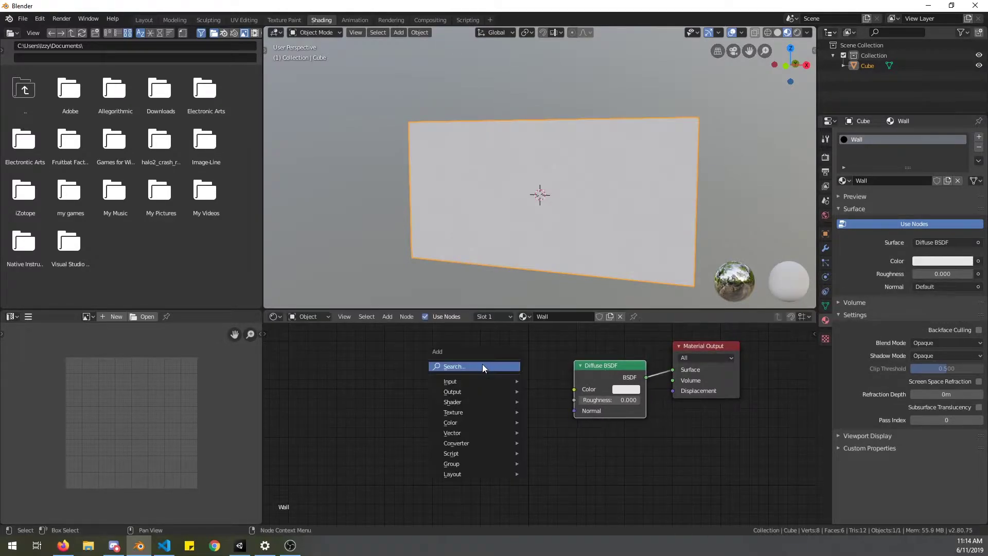
pyautogui.click(483, 365)
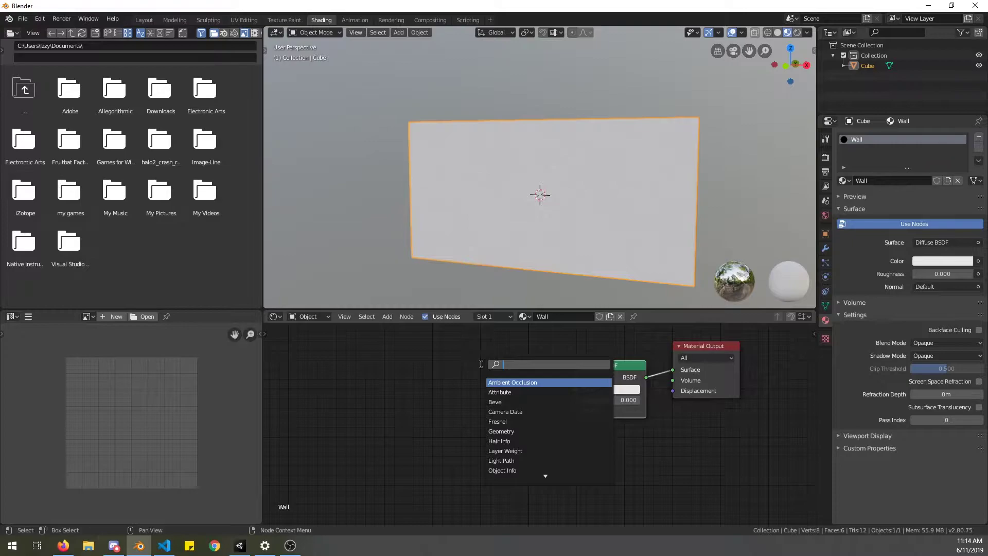
pyautogui.write('rgb')
pyautogui.press('Return')
pyautogui.click(414, 381)
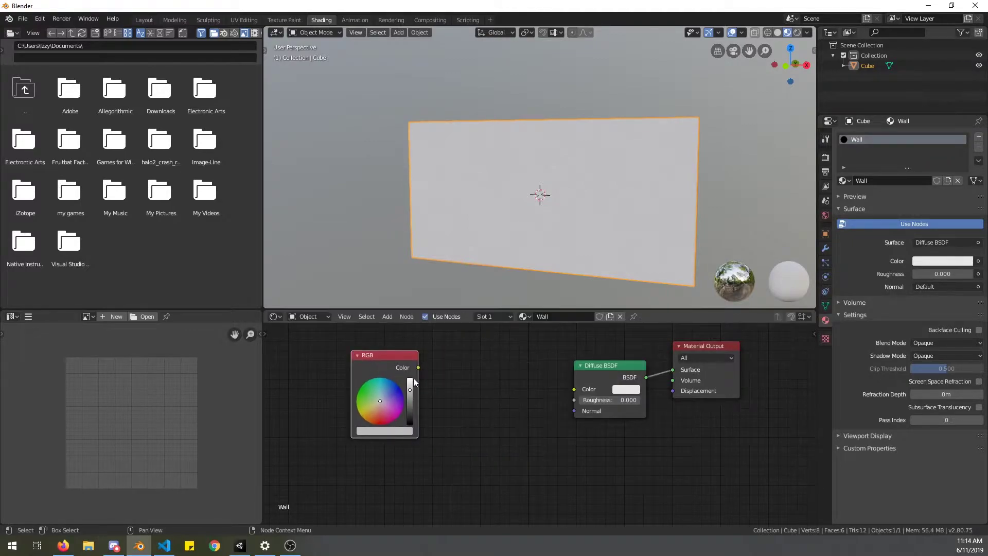
pyautogui.moveTo(419, 367); pyautogui.dragTo(580, 394)
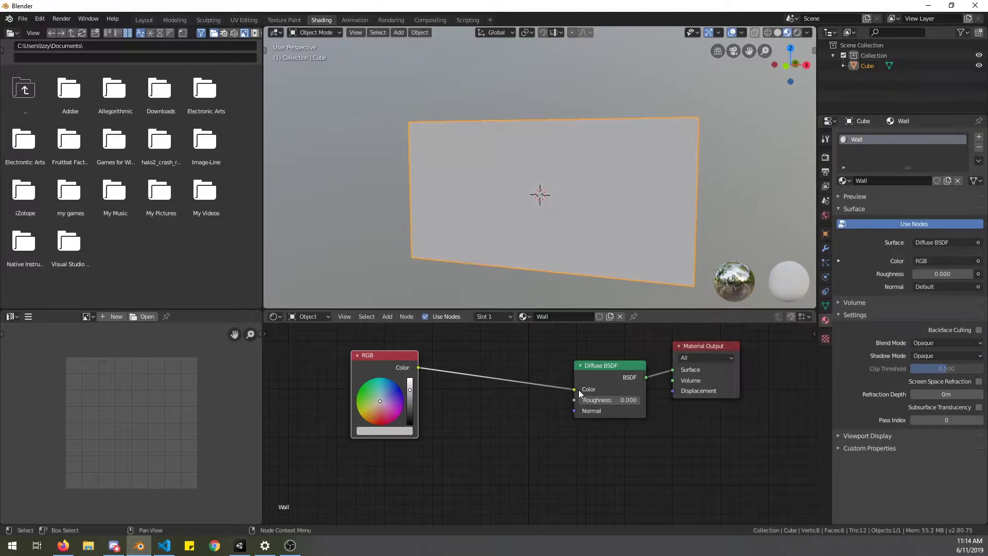
pyautogui.moveTo(370, 363); pyautogui.dragTo(429, 366)
pyautogui.moveTo(447, 409); pyautogui.dragTo(435, 327)
# Add a Voronoi Texture node below the RGB node.
pyautogui.hotkey('shift', 'a')
pyautogui.click(412, 414)
pyautogui.write('vo')
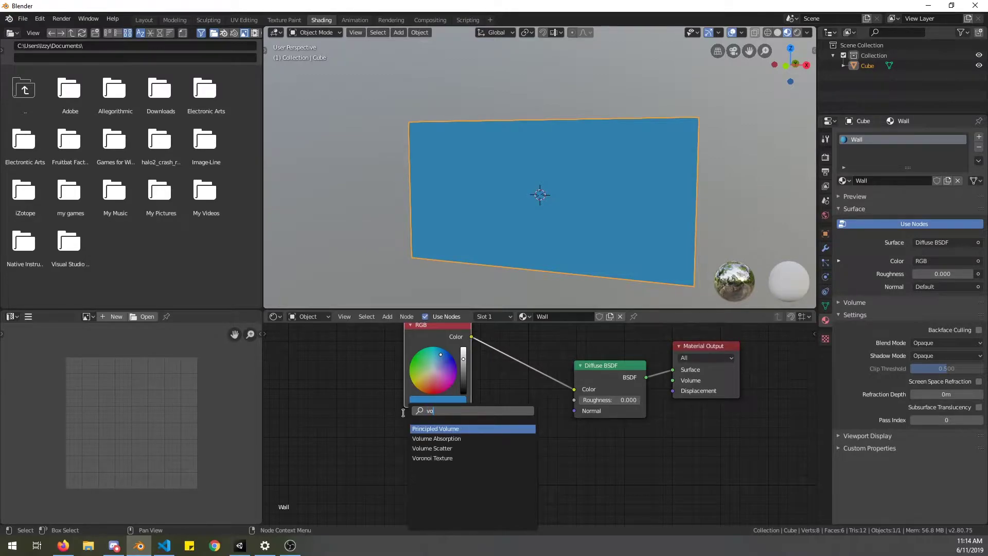
pyautogui.press('Down')
pyautogui.press('Down')
pyautogui.press('Down')
pyautogui.press('Return')
pyautogui.click(370, 429)
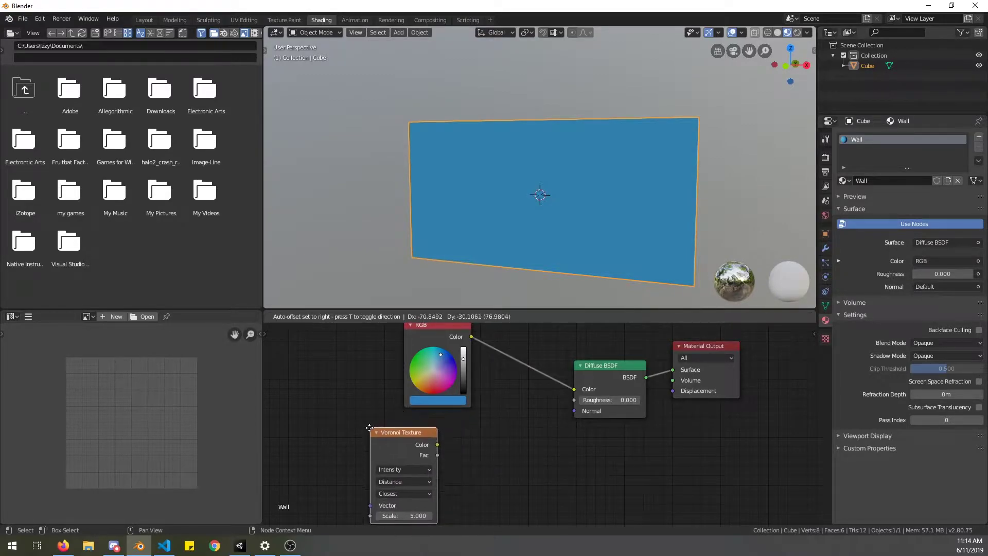
# Add a Bump node taking the Voronoi Fac as Height and feeding the Diffuse BSDF's Normal.
pyautogui.hotkey('shift', 'a')
pyautogui.click(442, 411)
pyautogui.write('bump')
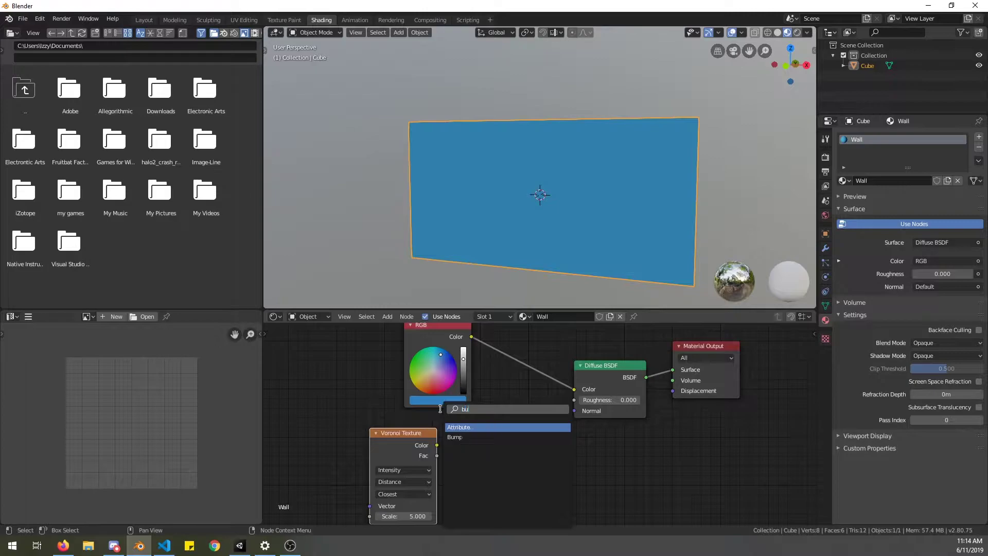
pyautogui.press('Return')
pyautogui.click(465, 420)
pyautogui.moveTo(437, 456); pyautogui.dragTo(464, 477)
pyautogui.moveTo(574, 411); pyautogui.dragTo(538, 431)
# Switch the Voronoi Texture from Intensity to Cells and set its scale to 11.7.
pyautogui.moveTo(524, 284); pyautogui.dragTo(577, 311, button='middle')
pyautogui.click(416, 469)
pyautogui.click(409, 483)
pyautogui.moveTo(399, 508); pyautogui.dragTo(373, 489, button='middle')
pyautogui.moveTo(376, 497); pyautogui.dragTo(448, 498)
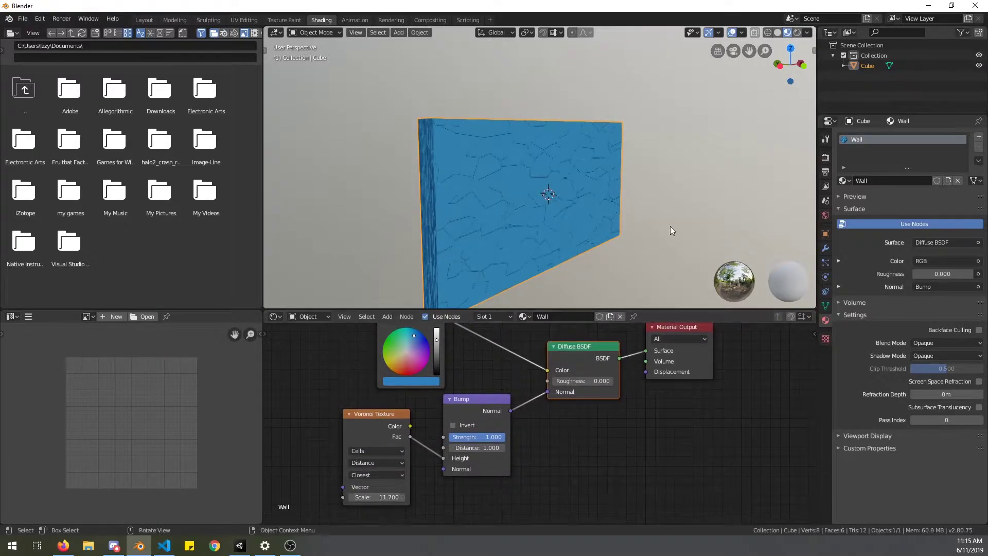
# Inspect the cracked bump pattern on the wall and add a Noise Texture node below the Voronoi Texture.
pyautogui.moveTo(651, 249); pyautogui.dragTo(605, 215, button='middle')
pyautogui.scroll(3, 585, 215)
pyautogui.scroll(-5, 678, 217)
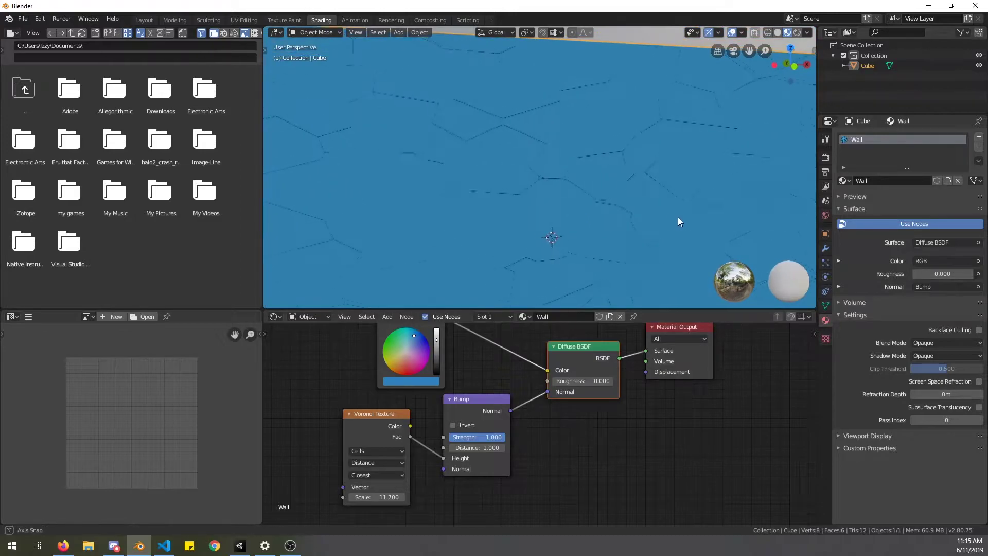
pyautogui.moveTo(434, 239); pyautogui.dragTo(511, 243, button='middle')
pyautogui.scroll(4, 618, 237)
pyautogui.scroll(-3, 460, 230)
pyautogui.hotkey('shift', 'a')
pyautogui.click(371, 412)
pyautogui.write('noise')
pyautogui.press('Return')
pyautogui.click(352, 498)
# Insert a MixRGB node between the Voronoi Texture and Bump, with the Noise Fac connected to Color2.
pyautogui.moveTo(469, 409); pyautogui.dragTo(484, 361, button='middle')
pyautogui.hotkey('shift', 'a')
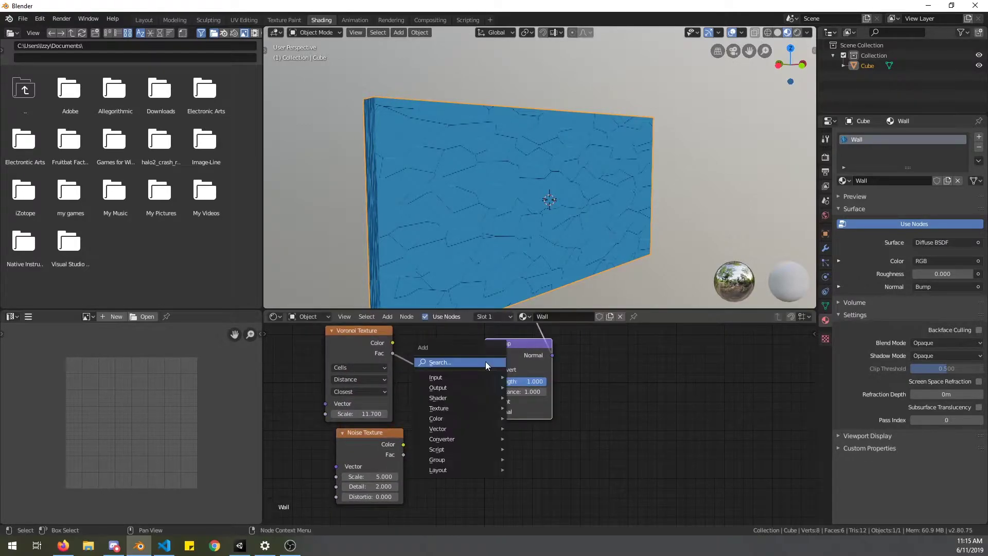
pyautogui.click(484, 361)
pyautogui.write('mixr')
pyautogui.press('Return')
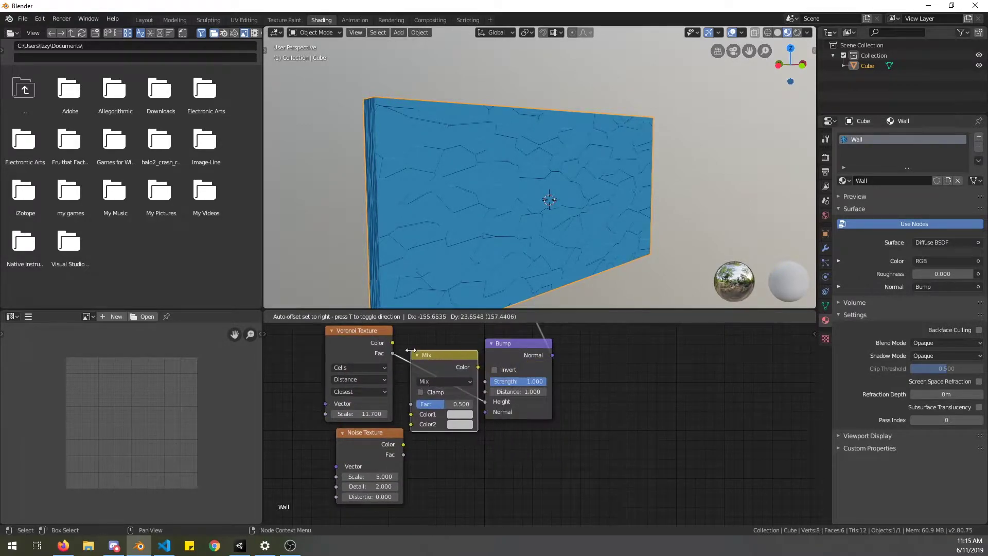
pyautogui.click(434, 374)
pyautogui.moveTo(404, 454); pyautogui.dragTo(430, 424)
# Set the Noise Texture's scale to 35.5 and detail to 14.7, and the Mix factor to 0.150.
pyautogui.moveTo(514, 288)
pyautogui.mouseDown(button='middle')
pyautogui.moveTo(554, 258)
pyautogui.moveTo(703, 261)
pyautogui.moveTo(599, 245)
pyautogui.moveTo(446, 254)
pyautogui.mouseUp(button='middle')
pyautogui.moveTo(538, 425); pyautogui.dragTo(546, 443, button='middle')
pyautogui.scroll(-1, 545, 443)
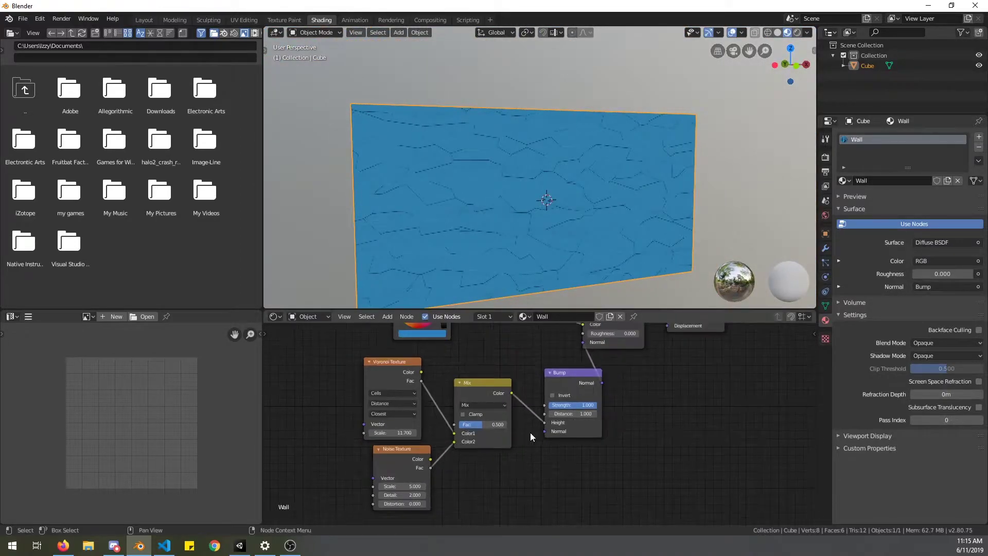
pyautogui.moveTo(404, 486); pyautogui.dragTo(446, 486)
pyautogui.moveTo(494, 424); pyautogui.dragTo(479, 424)
pyautogui.moveTo(398, 495); pyautogui.dragTo(428, 495)
pyautogui.scroll(5, 581, 205)
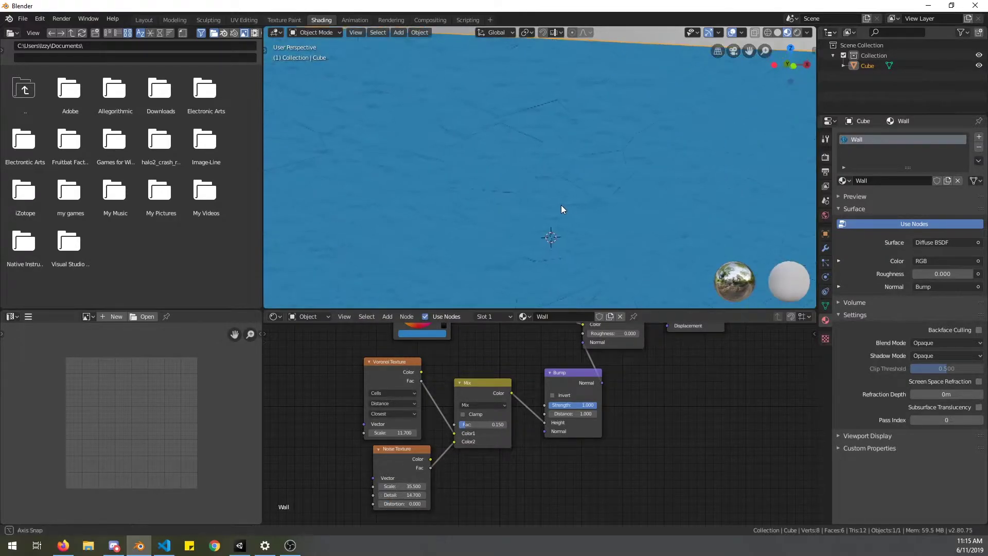
pyautogui.scroll(-8, 509, 207)
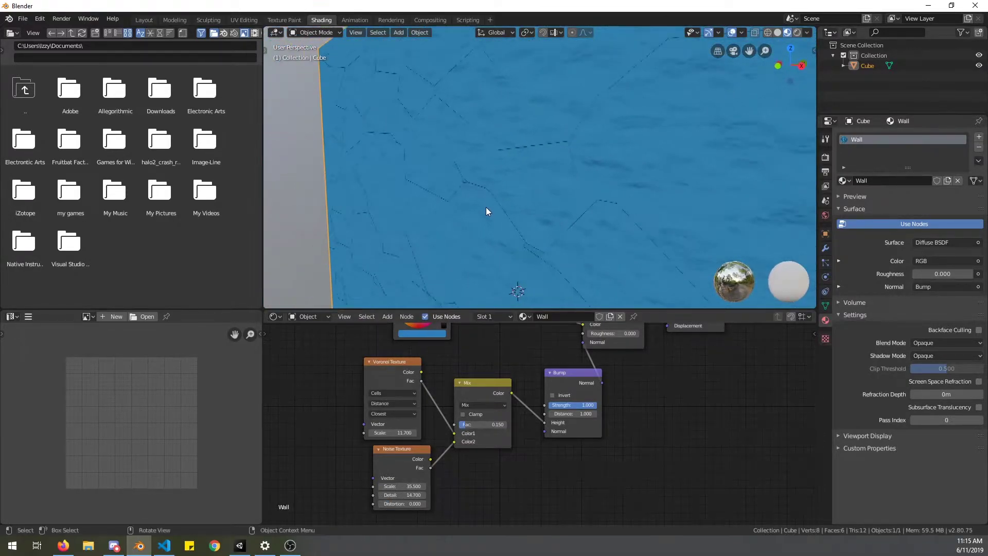
pyautogui.moveTo(590, 210); pyautogui.dragTo(536, 176, button='middle')
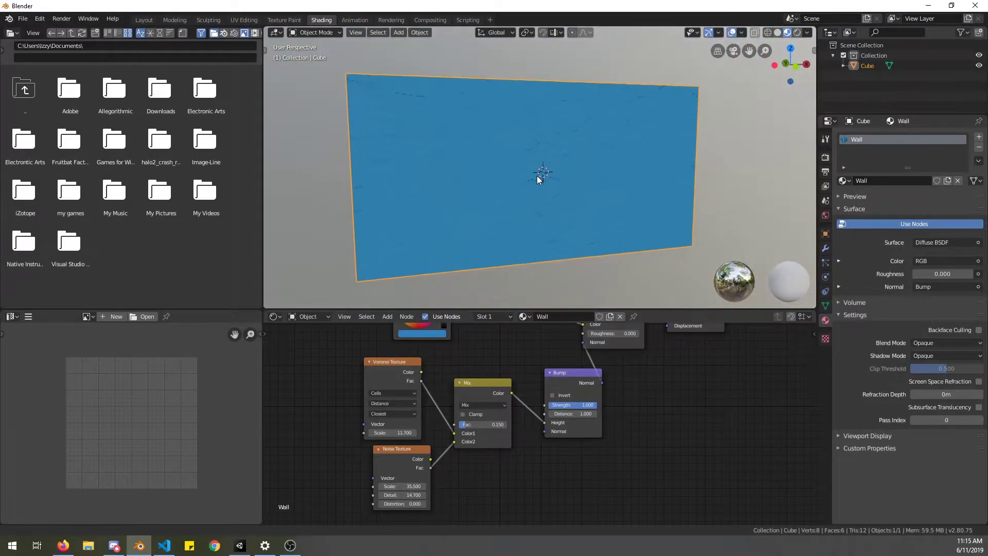
# Save the project as Wal.blend in the Unity project's Assets\Data folder.
pyautogui.hotkey('ctrl', 's')
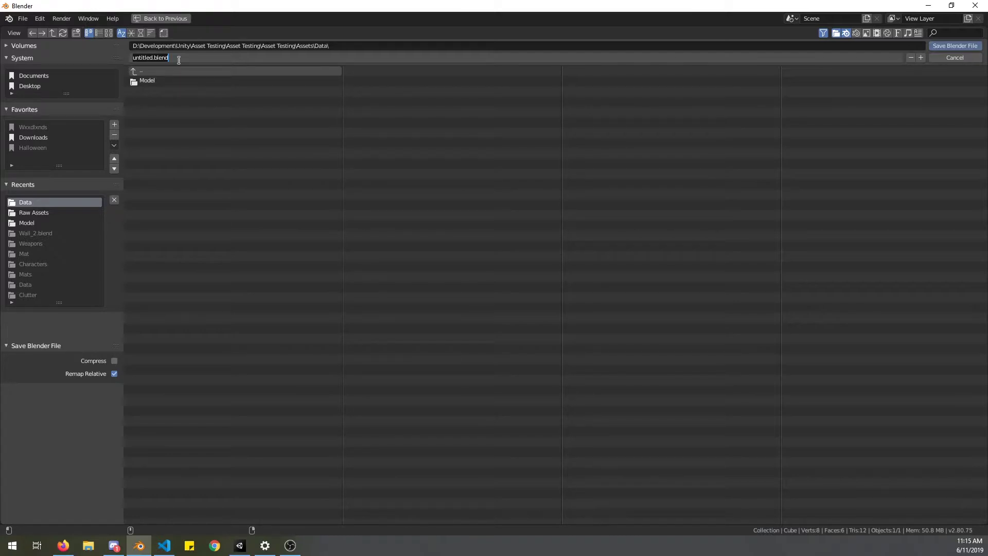
pyautogui.write('Cube')
pyautogui.press('Return')
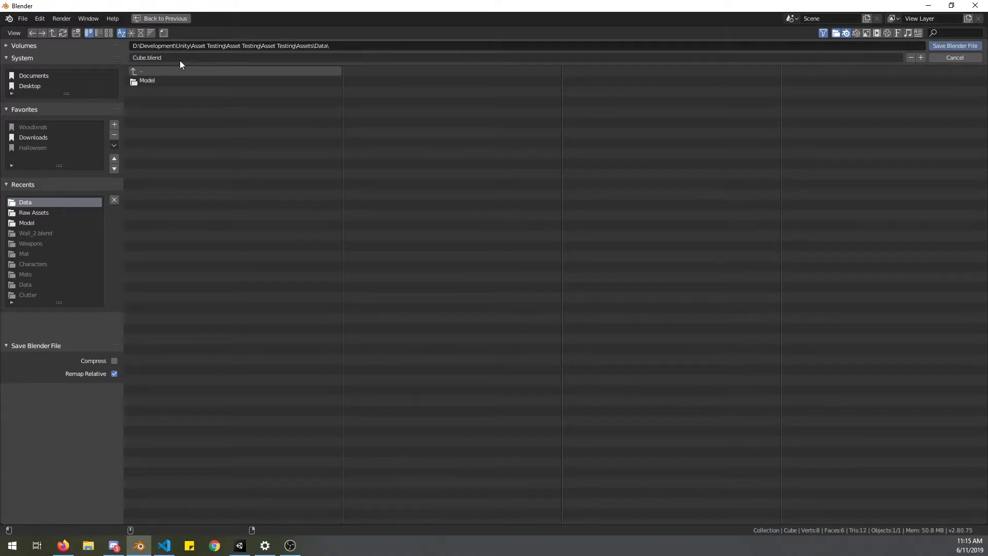
pyautogui.click(179, 59)
pyautogui.write('Wal')
pyautogui.press('Return')
pyautogui.press('Return')
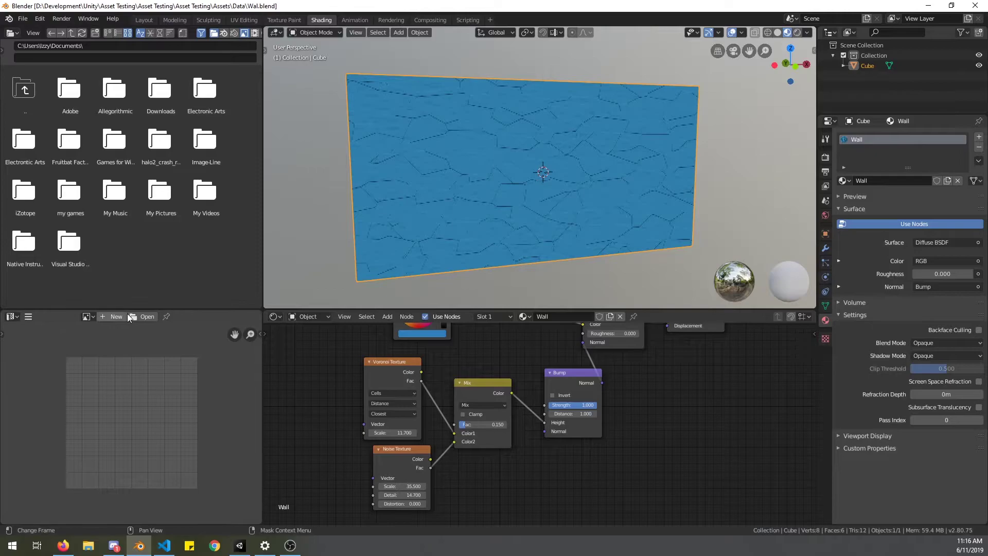
# Add an Image Texture node beside the RGB node and give it a new 1024 px image named Wal_Base.
pyautogui.moveTo(319, 330); pyautogui.dragTo(405, 397, button='middle')
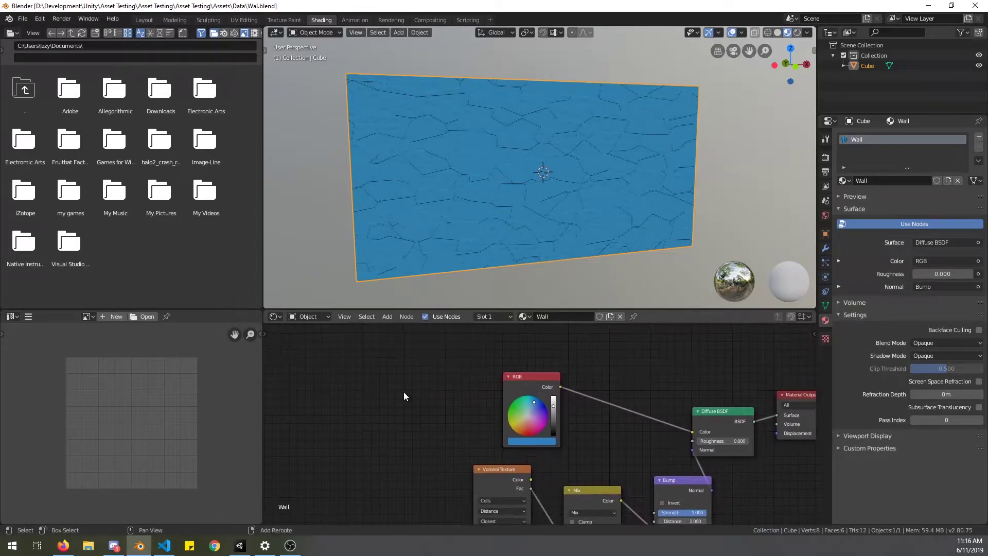
pyautogui.hotkey('shift', 'a')
pyautogui.write('ima')
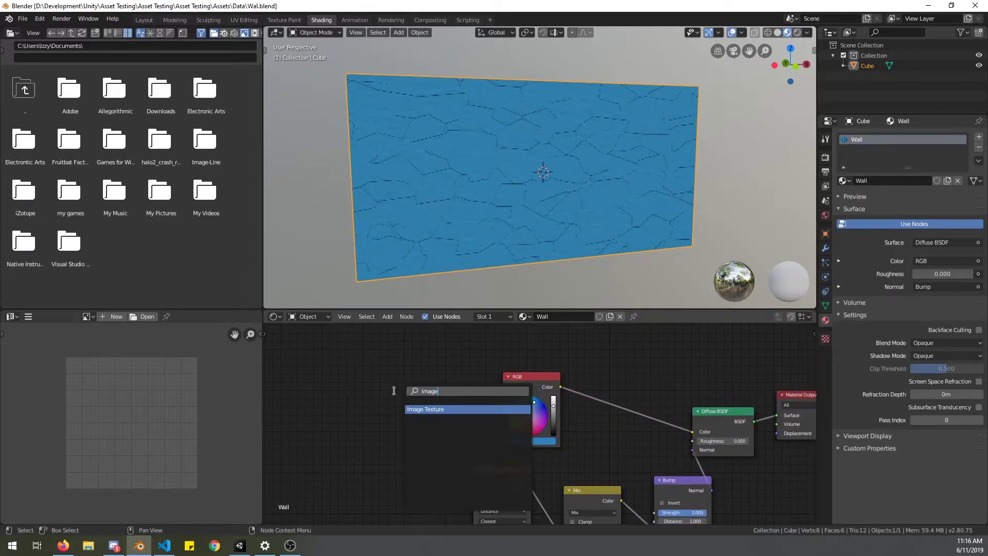
pyautogui.write('ge')
pyautogui.press('Return')
pyautogui.click(345, 365)
pyautogui.click(374, 390)
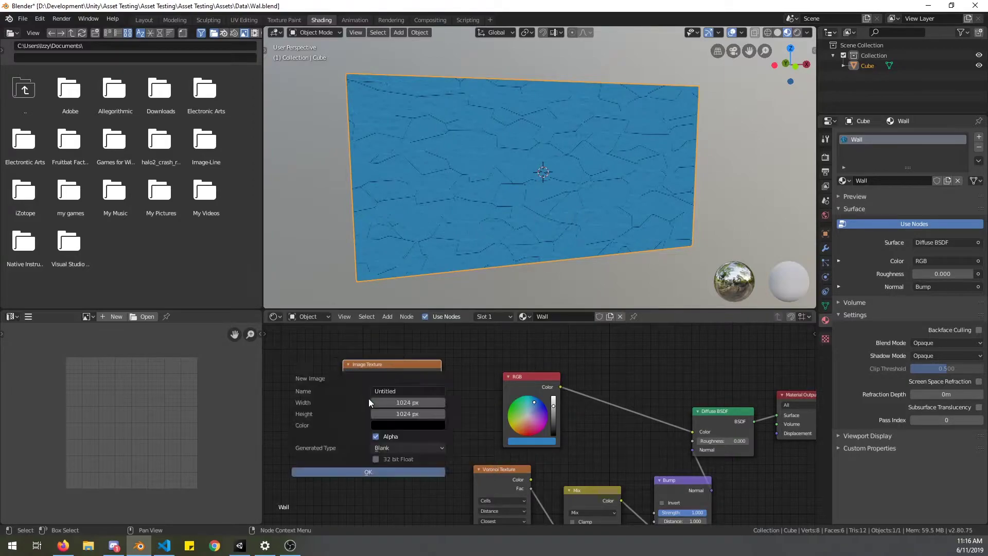
pyautogui.click(382, 387)
pyautogui.write('Wal_Base')
pyautogui.press('Return')
pyautogui.press('Return')
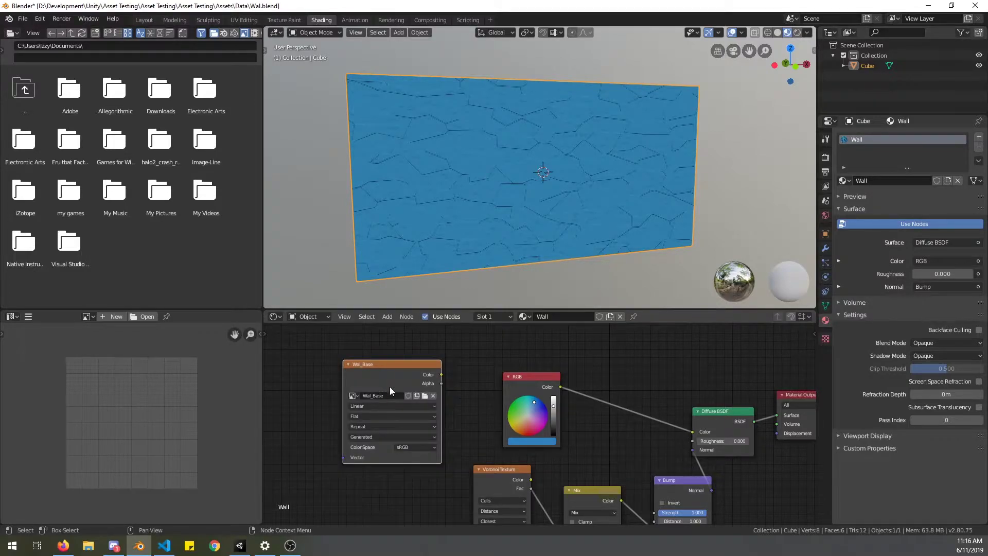
# Display the Wal_Base image in the image editor.
pyautogui.scroll(1, 397, 383)
pyautogui.moveTo(363, 369); pyautogui.dragTo(387, 358)
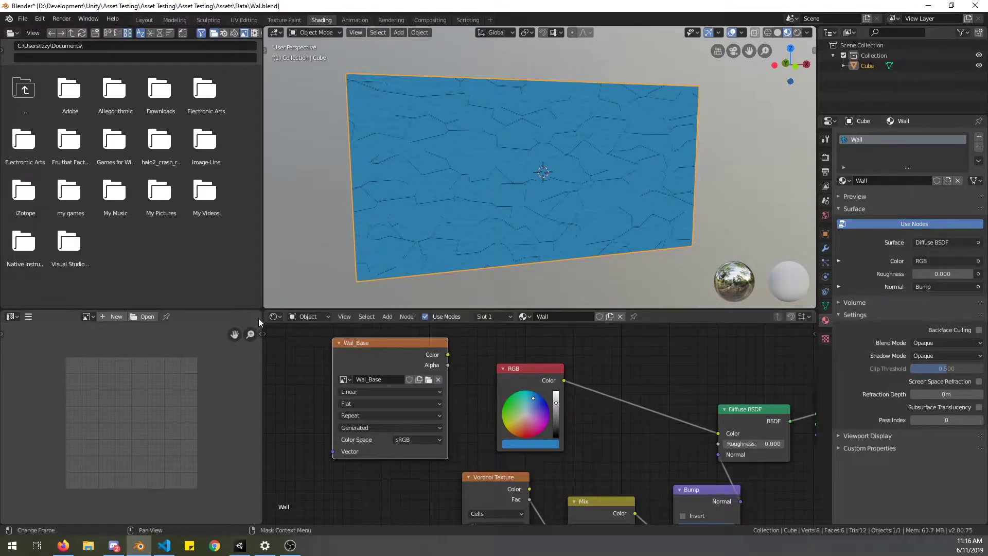
pyautogui.moveTo(338, 393); pyautogui.dragTo(367, 406, button='middle')
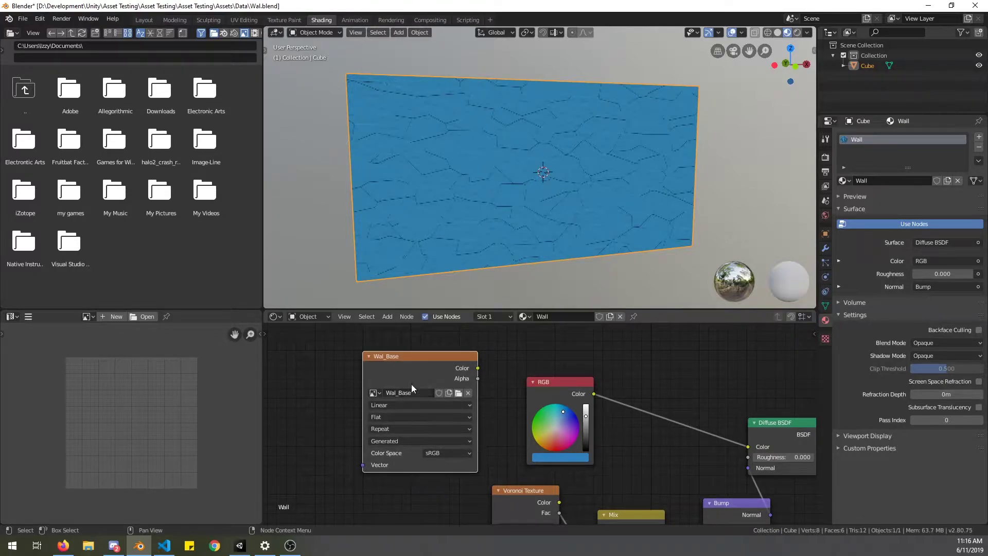
pyautogui.click(86, 317)
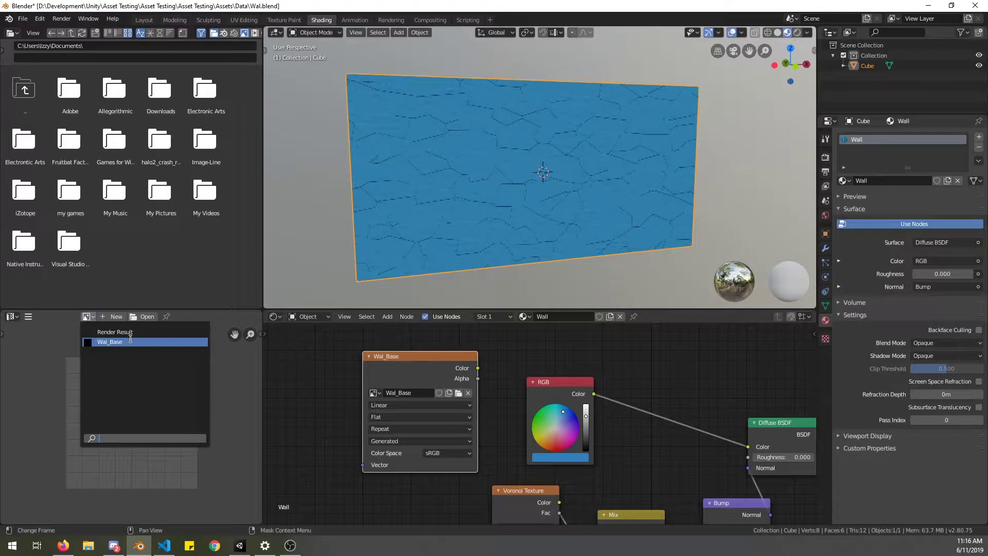
pyautogui.click(130, 342)
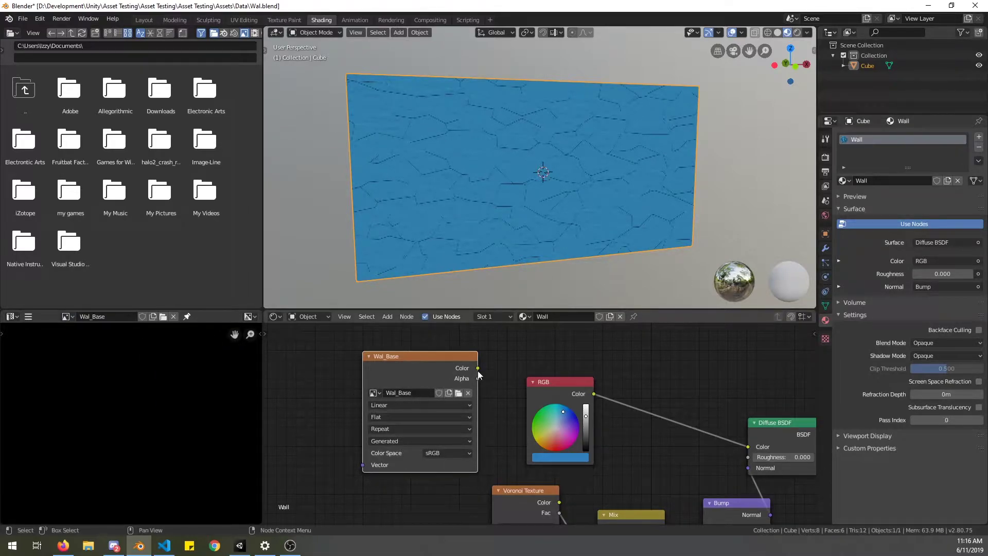
# Switch the render engine to Cycles and set both the render and viewport samples to 4.
pyautogui.click(825, 158)
pyautogui.click(919, 137)
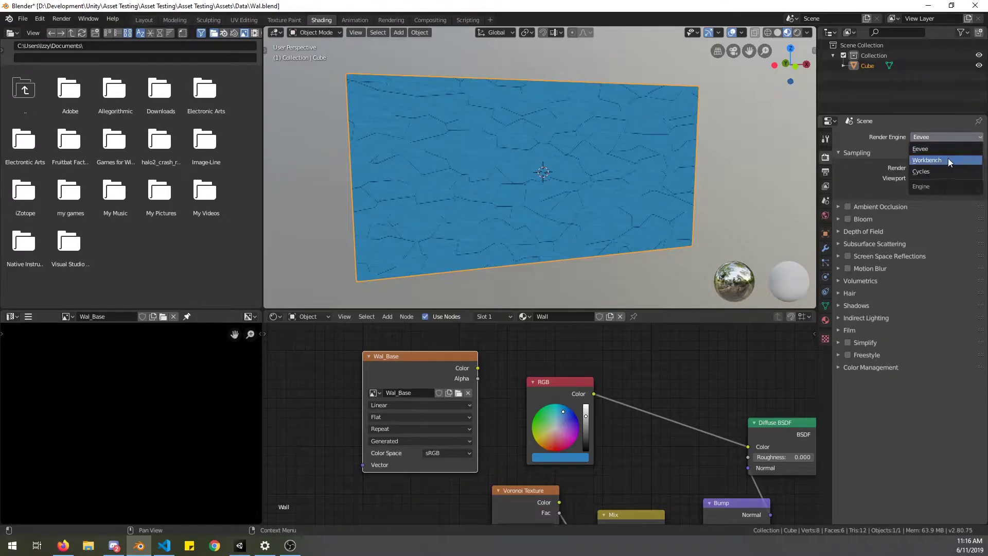
pyautogui.click(941, 175)
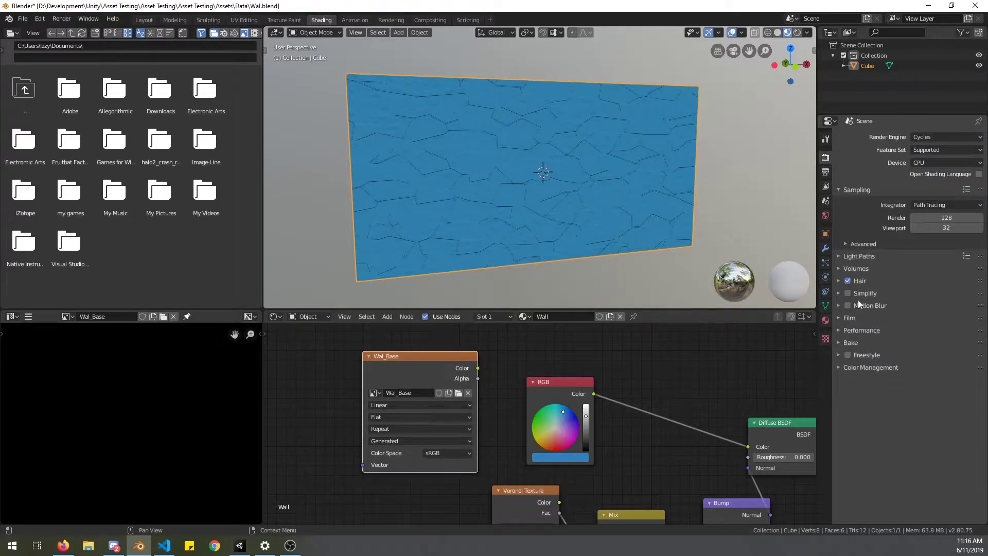
pyautogui.click(946, 218)
pyautogui.write('4')
pyautogui.press('Tab')
pyautogui.write('4')
# Set the bake type to Diffuse with only the Color influence enabled, and save the project.
pyautogui.click(850, 342)
pyautogui.scroll(-2, 921, 391)
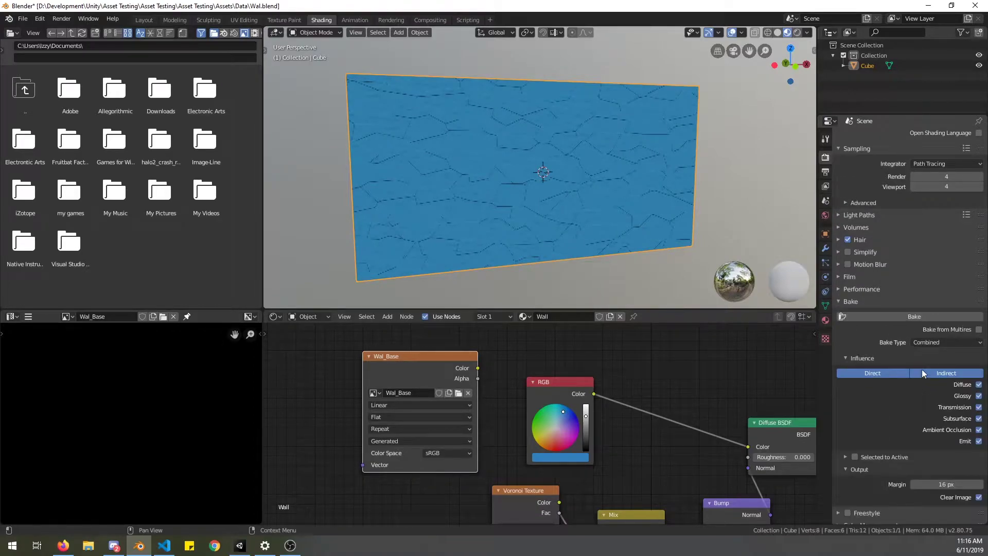
pyautogui.click(947, 342)
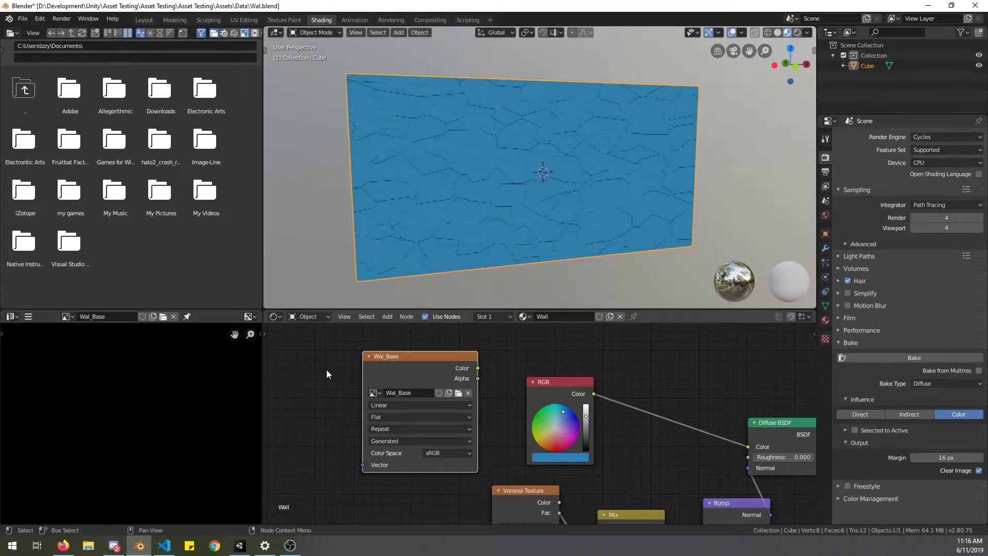
pyautogui.hotkey('ctrl', 's')
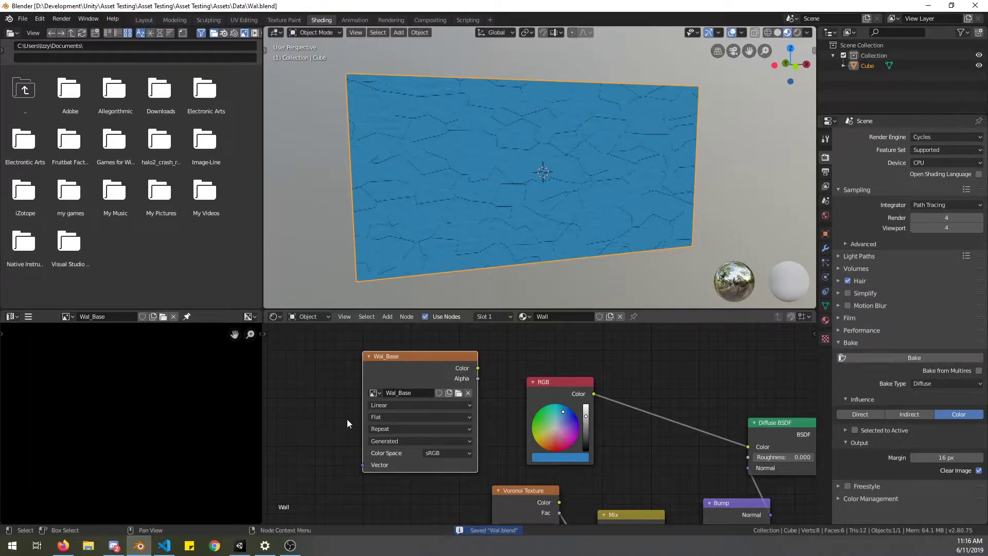
# Bake the wall's diffuse color into the Wal_Base image.
pyautogui.click(65, 317)
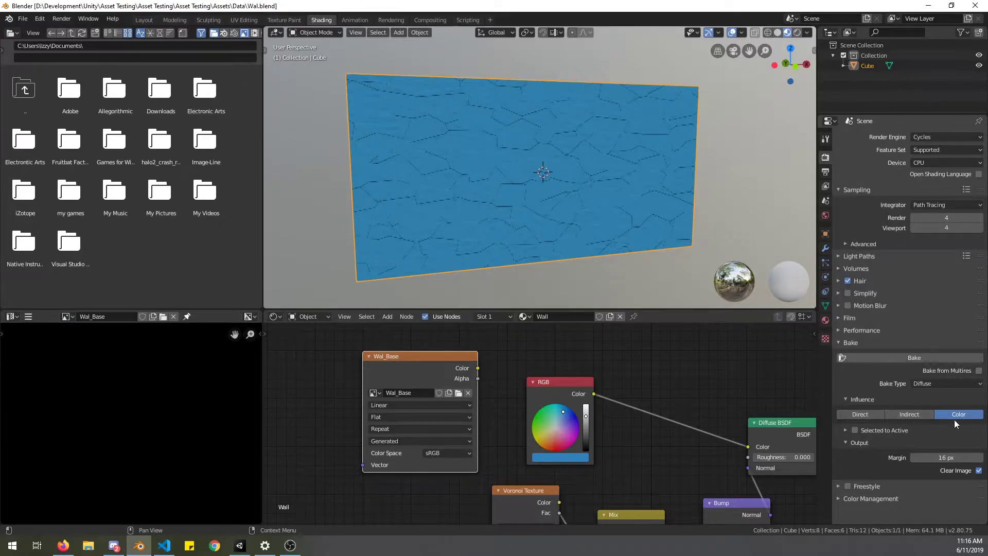
pyautogui.click(934, 355)
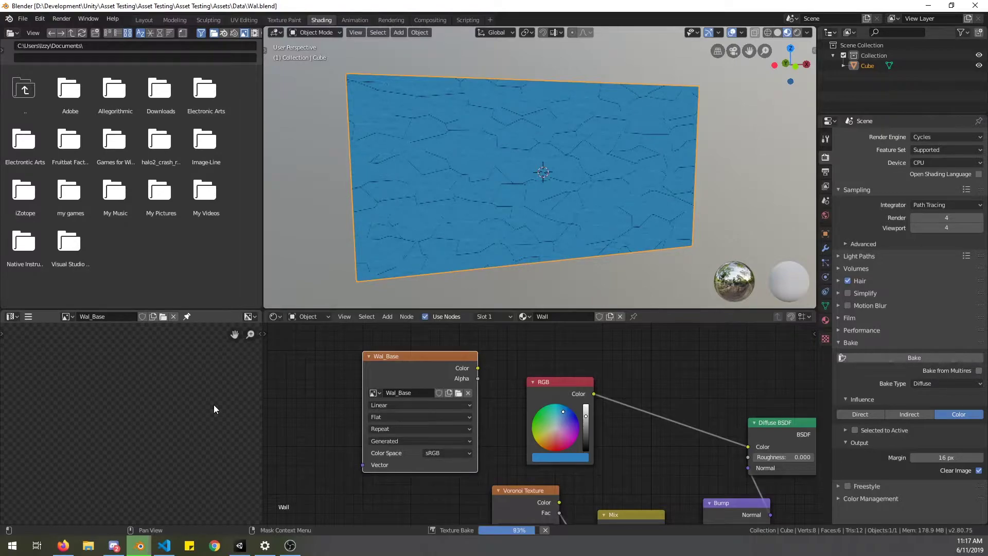
pyautogui.scroll(-5, 98, 441)
pyautogui.scroll(3, 108, 441)
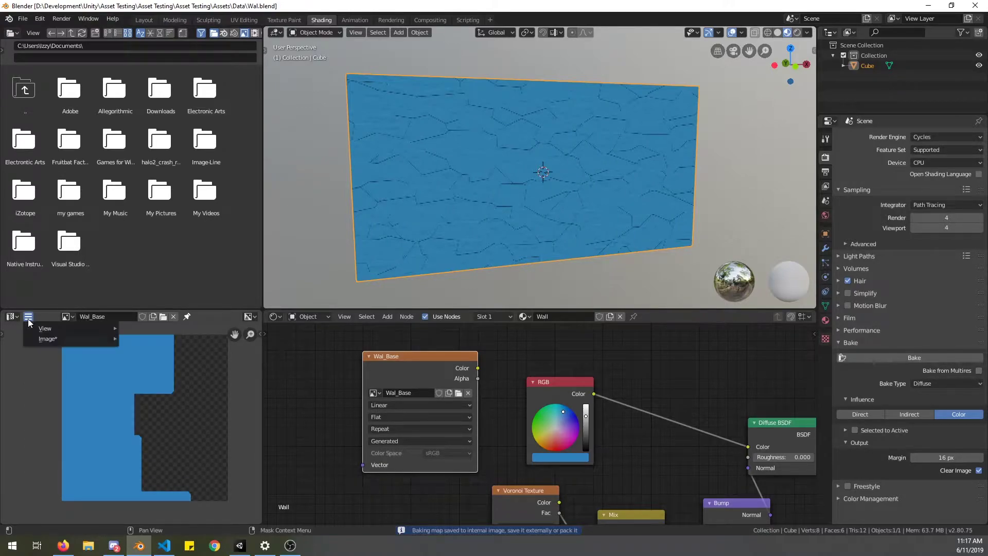
# Examine how the baked Wal_Base color lines up with the wall's UV islands in Edit Mode.
pyautogui.click(11, 316)
pyautogui.click(66, 380)
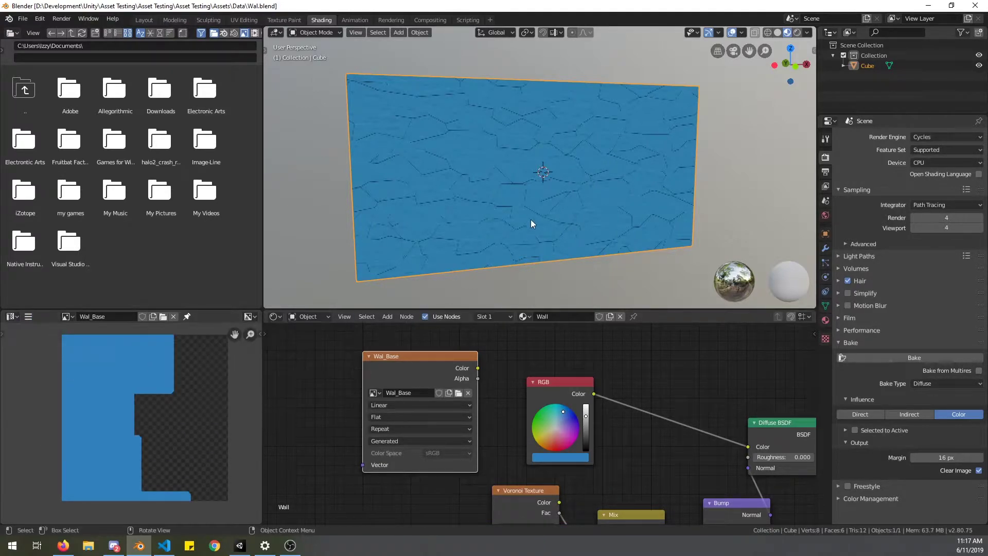
pyautogui.press('Tab')
pyautogui.scroll(4, 140, 423)
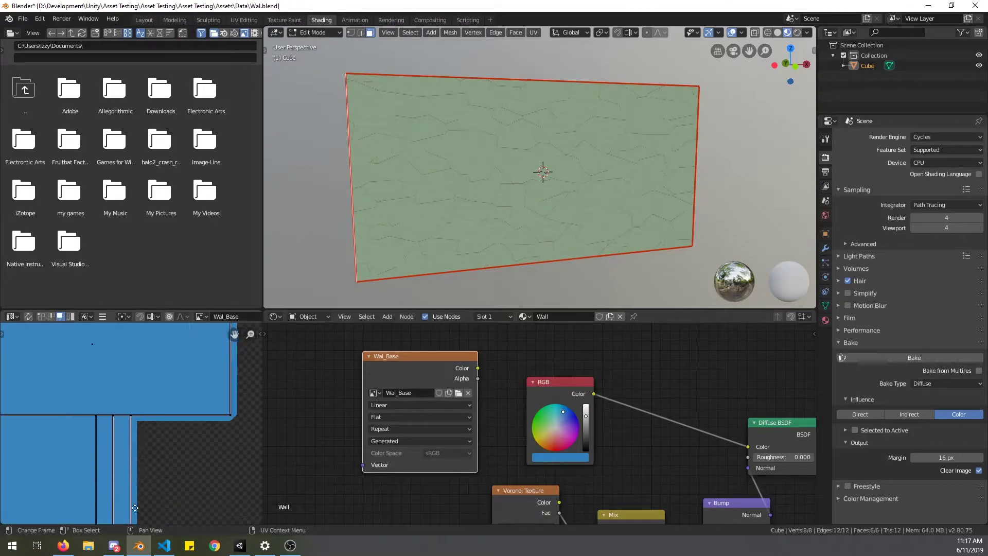
pyautogui.moveTo(123, 351); pyautogui.dragTo(128, 433, button='middle')
pyautogui.scroll(-3, 114, 403)
pyautogui.press('Tab')
# Save the baked color image as Wal_Base.png in the Data folder.
pyautogui.click(67, 316)
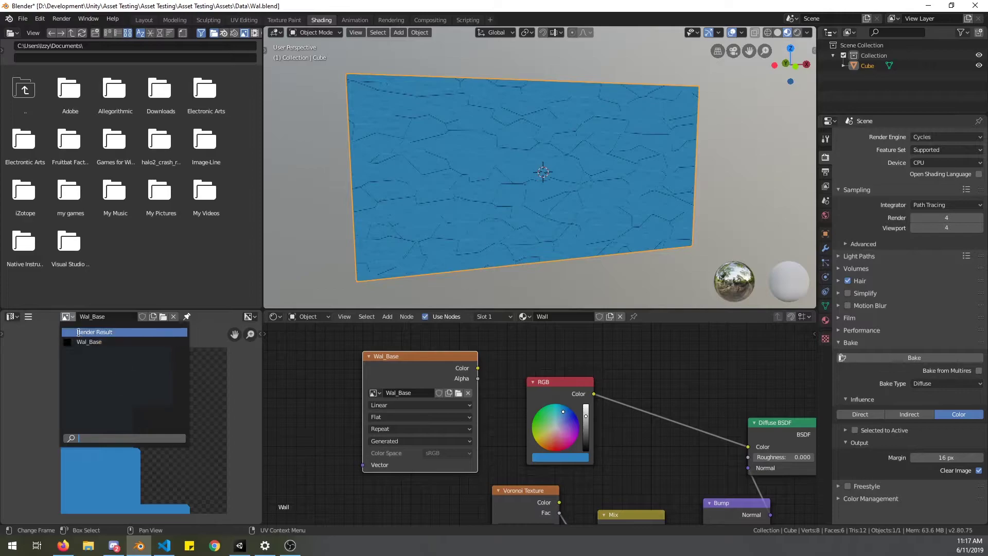
pyautogui.click(28, 316)
pyautogui.moveTo(69, 339)
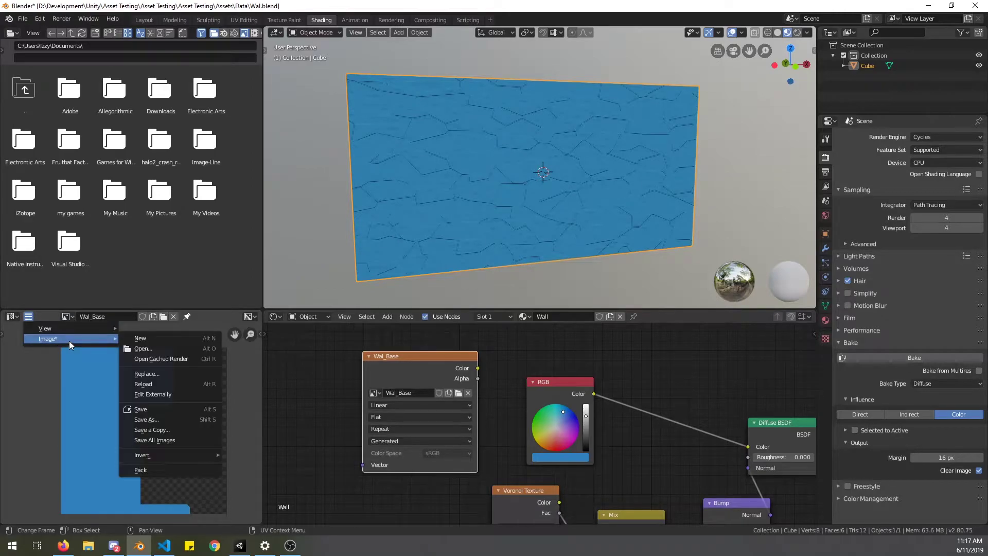
pyautogui.click(157, 420)
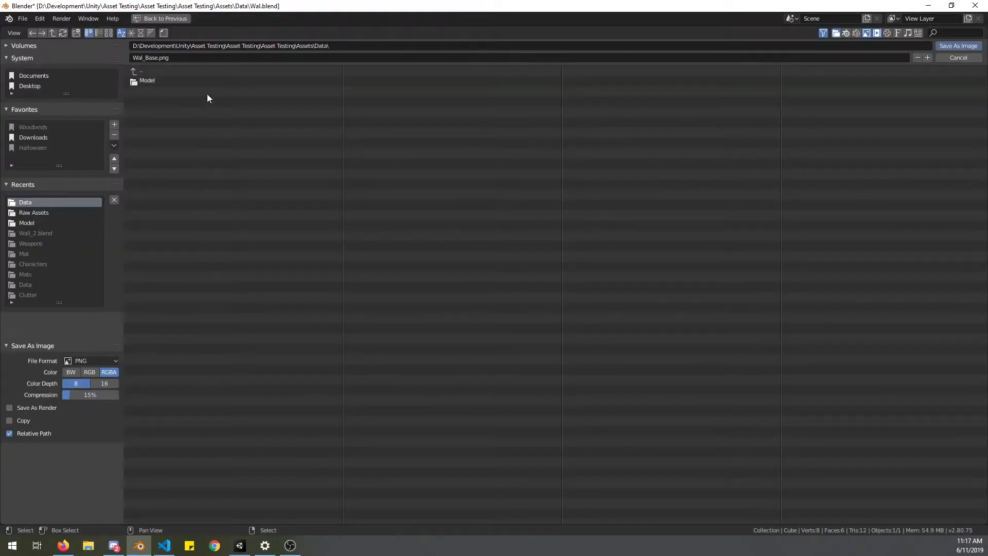
pyautogui.click(958, 46)
# Duplicate the Wal_Base image node beside the Voronoi Texture and assign it a new 1024 px image named Wal_Nor.
pyautogui.hotkey('shift', 'd')
pyautogui.click(367, 507)
pyautogui.moveTo(367, 507); pyautogui.dragTo(385, 388, button='middle')
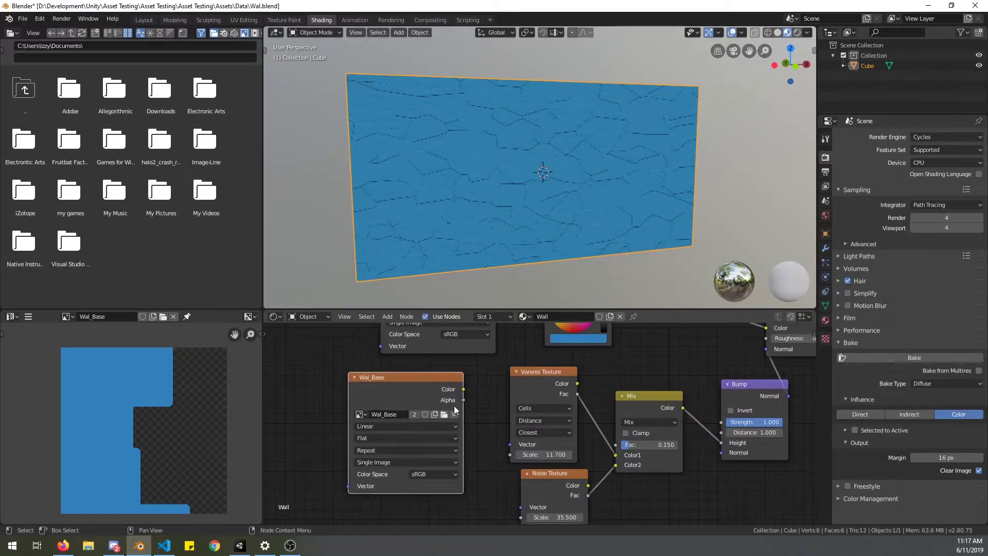
pyautogui.click(435, 415)
pyautogui.click(461, 403)
pyautogui.write('Wal')
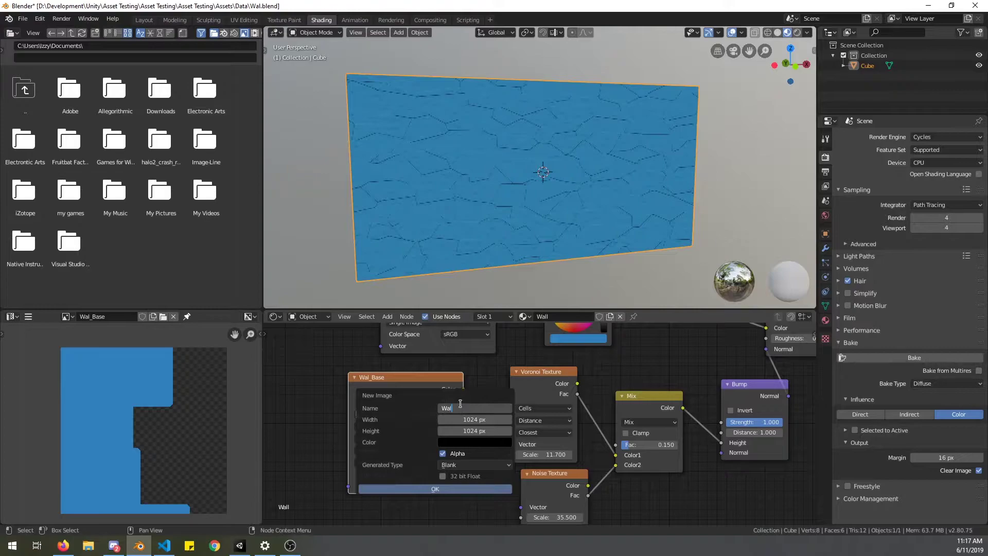
pyautogui.write('_nor')
pyautogui.press('Return')
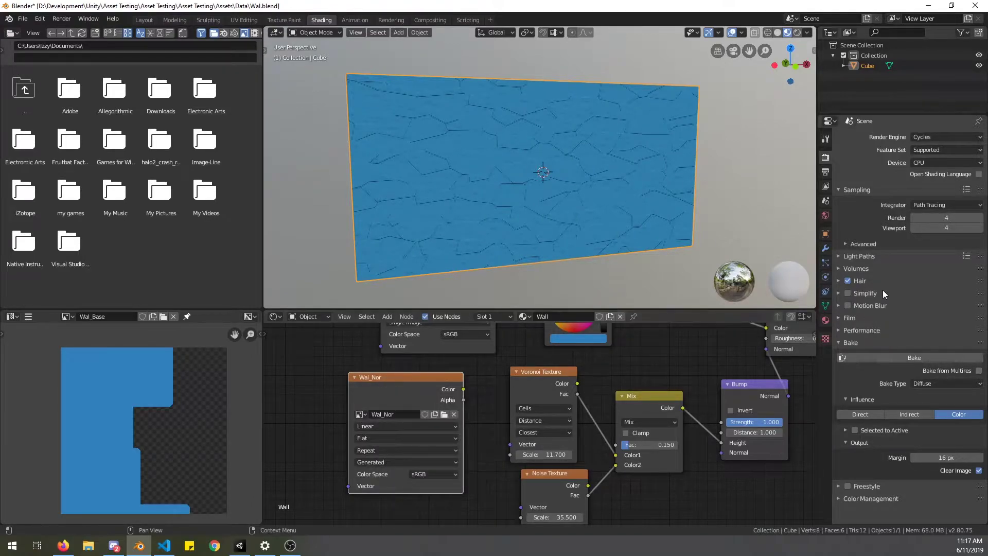
# Set the bake type to Normal and bake the wall's bump detail into the Wal_Nor image.
pyautogui.click(941, 384)
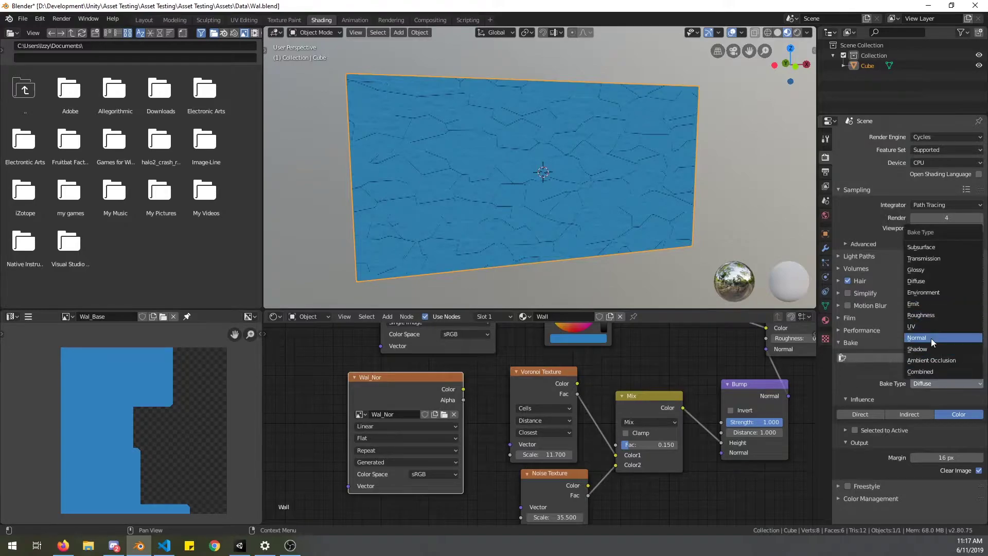
pyautogui.click(931, 338)
pyautogui.click(921, 359)
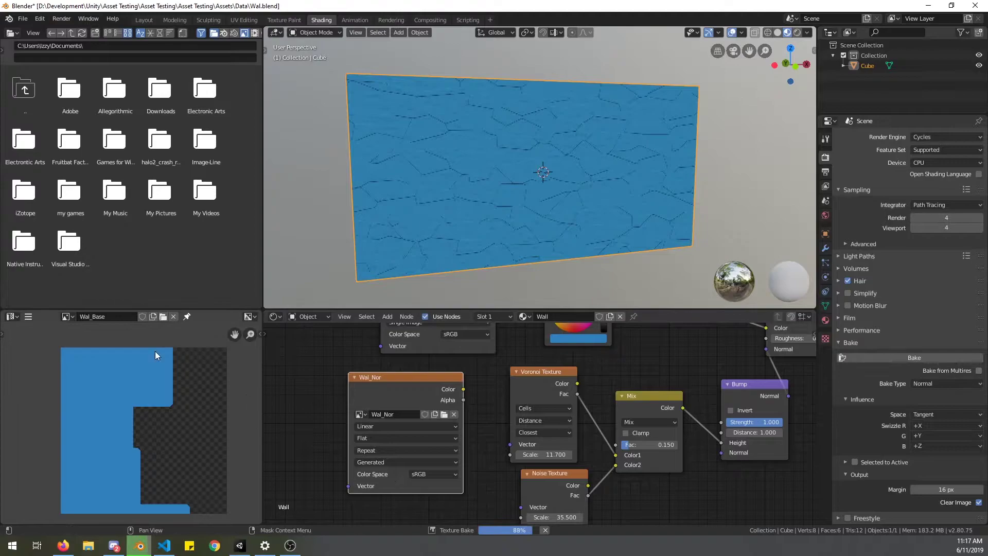
# Switch between Wal_Base and Wal_Nor in the image editor and examine the baked normal map up close.
pyautogui.click(66, 316)
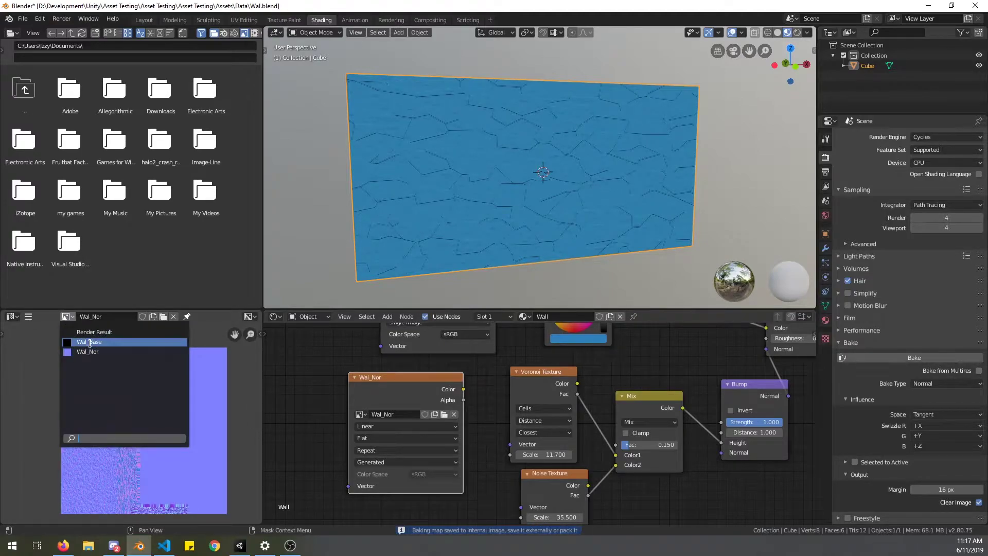
pyautogui.click(82, 342)
pyautogui.click(67, 316)
pyautogui.click(85, 352)
pyautogui.scroll(2, 107, 431)
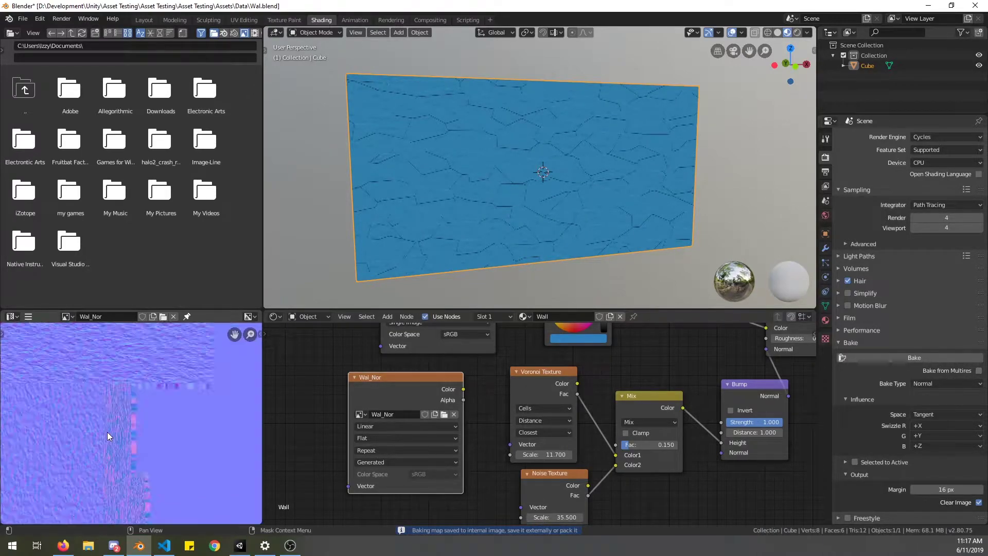
pyautogui.scroll(-1, 192, 473)
pyautogui.scroll(1, 193, 474)
pyautogui.moveTo(192, 474); pyautogui.dragTo(90, 390, button='middle')
pyautogui.scroll(-2, 129, 363)
# Inspect the UV layout over the normal map with one large wall face selected, and again with all faces selected.
pyautogui.moveTo(515, 257)
pyautogui.mouseDown(button='middle')
pyautogui.moveTo(713, 253)
pyautogui.moveTo(567, 194)
pyautogui.moveTo(518, 269)
pyautogui.mouseUp(button='middle')
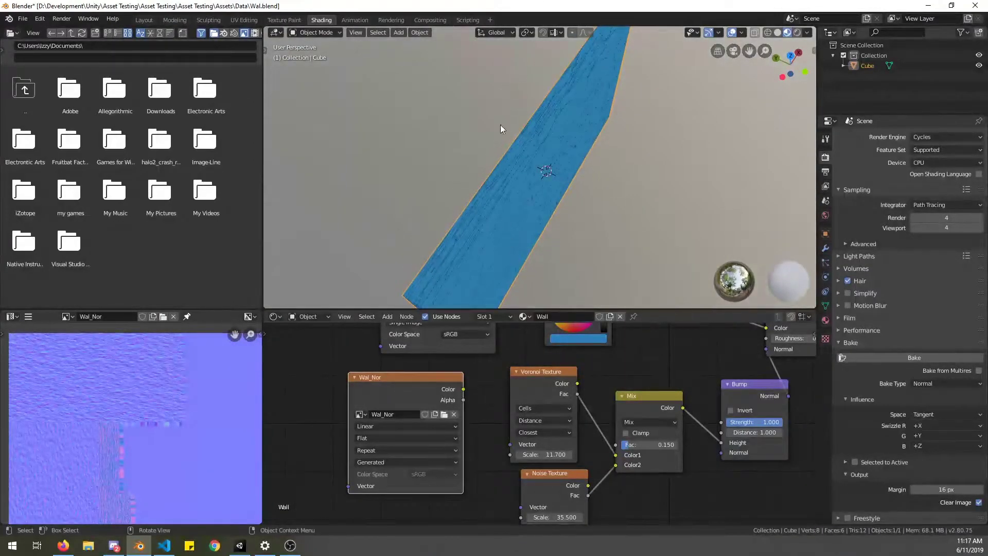
pyautogui.press('Tab')
pyautogui.click(490, 201)
pyautogui.moveTo(114, 443); pyautogui.dragTo(152, 408, button='middle')
pyautogui.moveTo(151, 403); pyautogui.dragTo(152, 425)
pyautogui.moveTo(190, 414); pyautogui.dragTo(140, 473, button='middle')
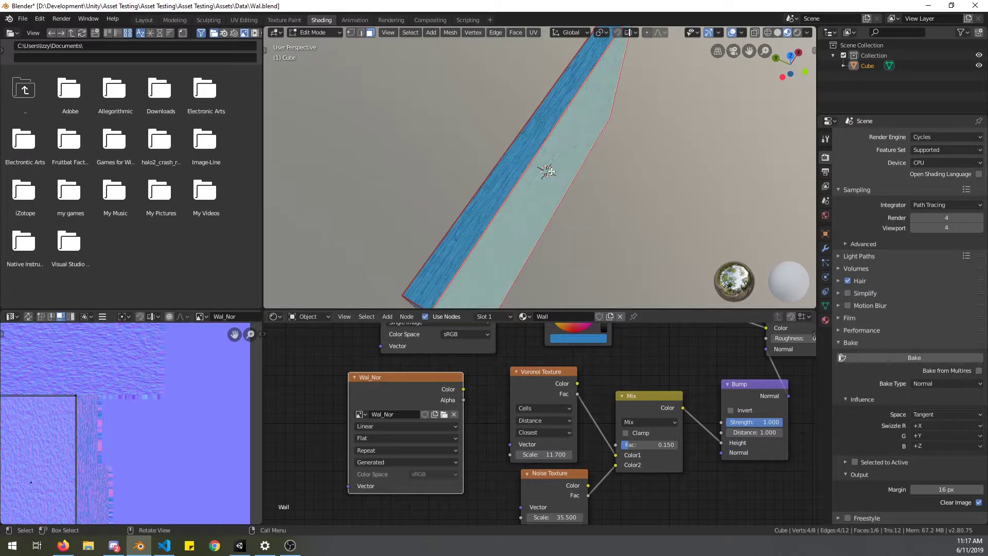
pyautogui.press('a')
pyautogui.moveTo(553, 170); pyautogui.dragTo(515, 195, button='middle')
pyautogui.scroll(-3, 144, 353)
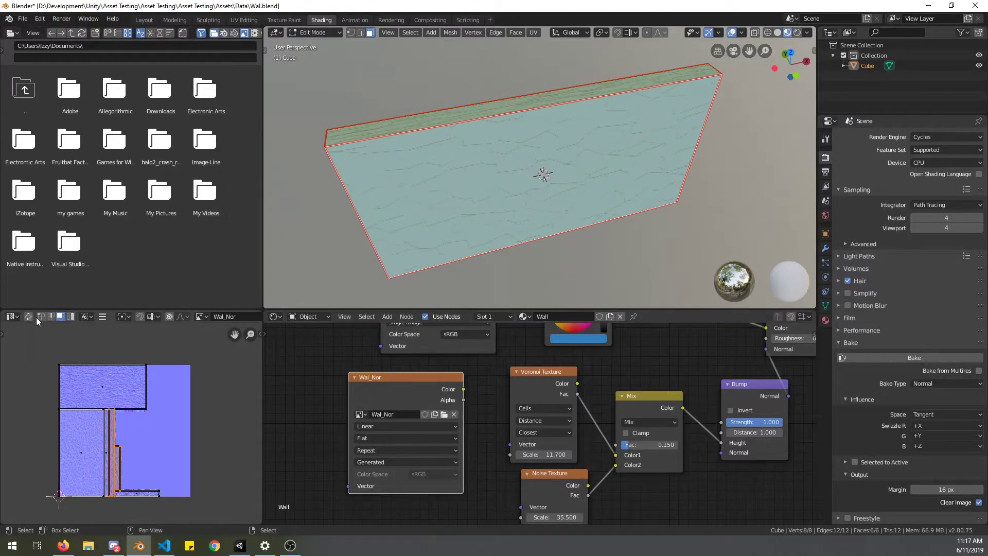
pyautogui.press('Tab')
# Save the baked Wal_Nor image as a file in the project's Data folder and save the Blender file.
pyautogui.click(65, 319)
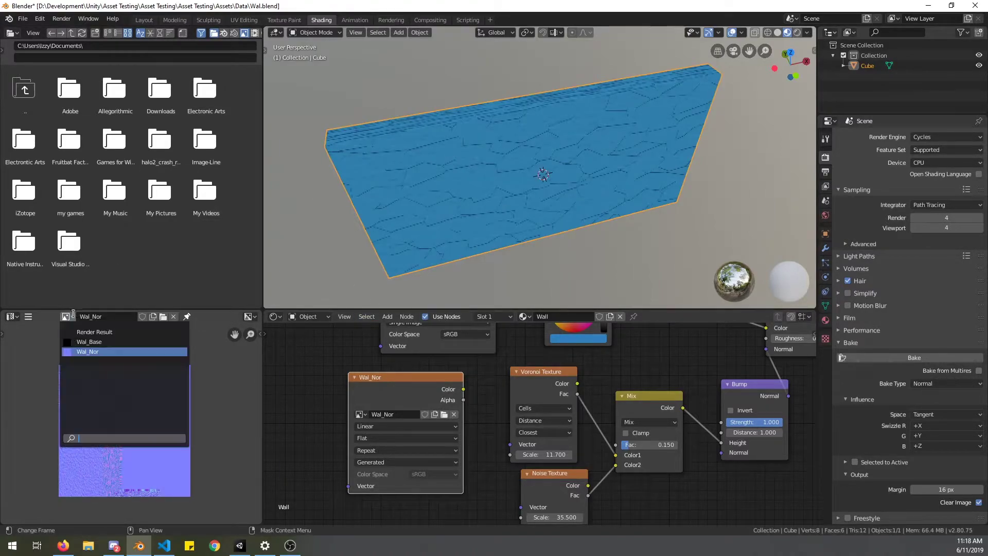
pyautogui.click(29, 316)
pyautogui.moveTo(41, 336)
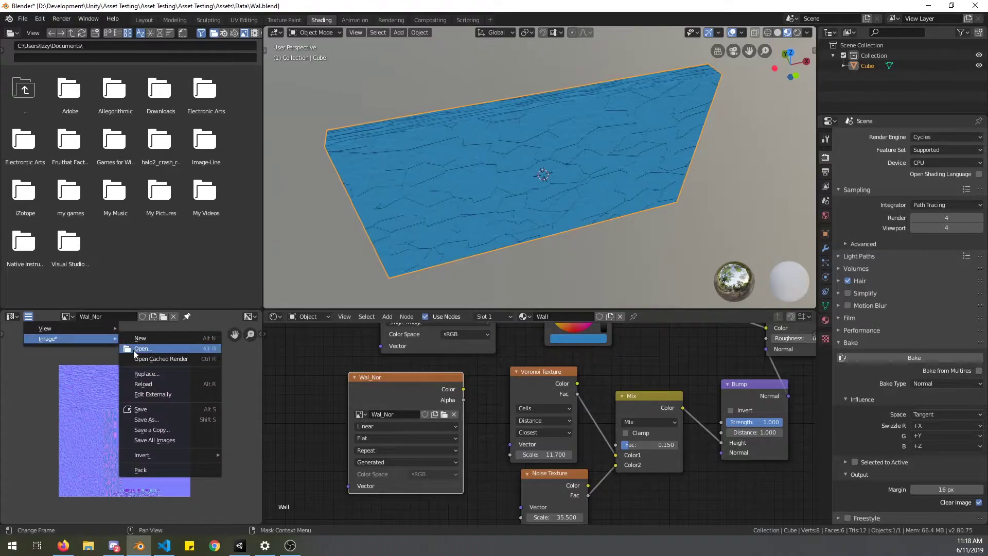
pyautogui.click(167, 421)
pyautogui.click(947, 46)
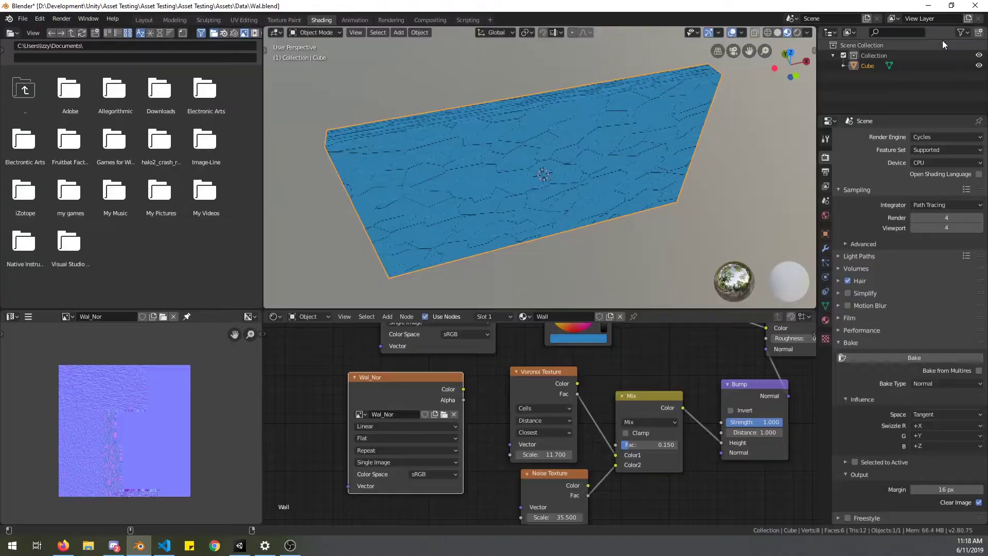
pyautogui.hotkey('ctrl', 's')
# Switch to Unity and place the Wal model from the Data assets folder into the scene beside the existing structure.
pyautogui.click(239, 545)
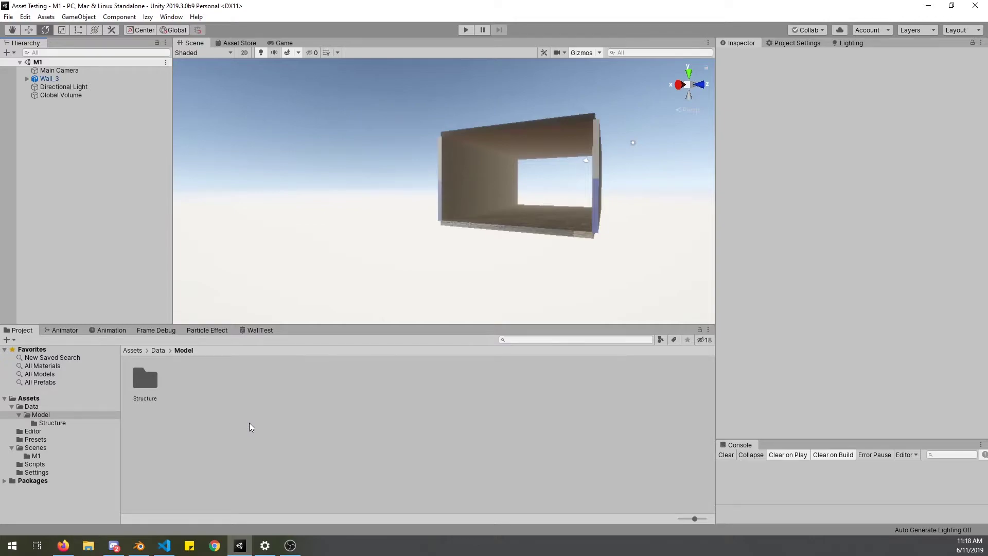
pyautogui.click(156, 352)
pyautogui.click(211, 389)
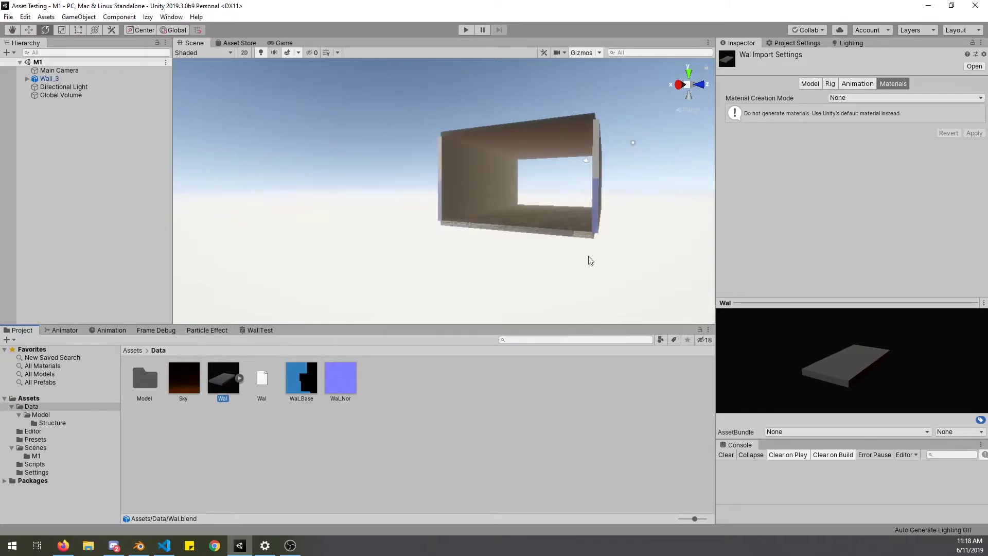
pyautogui.moveTo(233, 370); pyautogui.dragTo(563, 177)
pyautogui.scroll(-5, 563, 176)
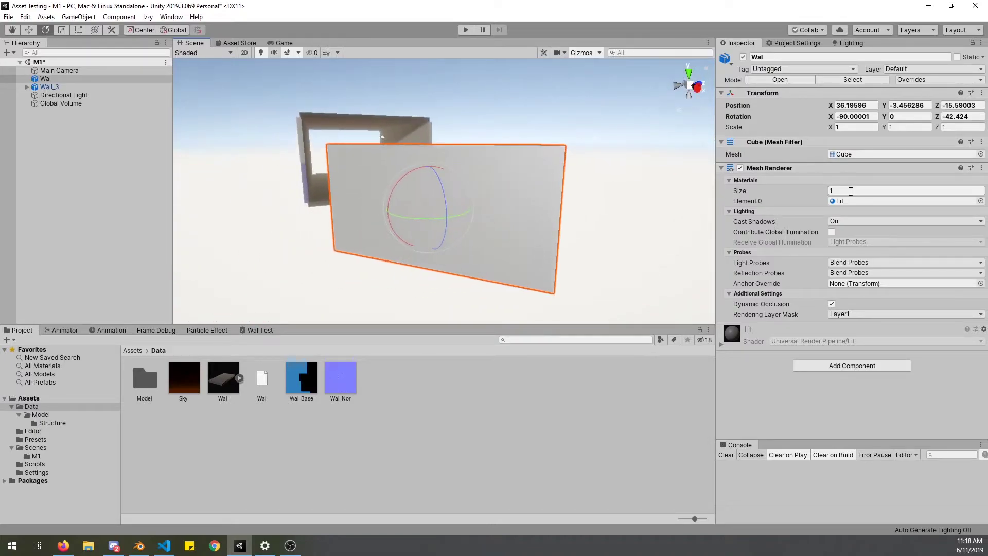
pyautogui.keyDown('alt'); pyautogui.moveTo(550, 284); pyautogui.dragTo(631, 196); pyautogui.keyUp('alt')
pyautogui.scroll(3, 631, 196)
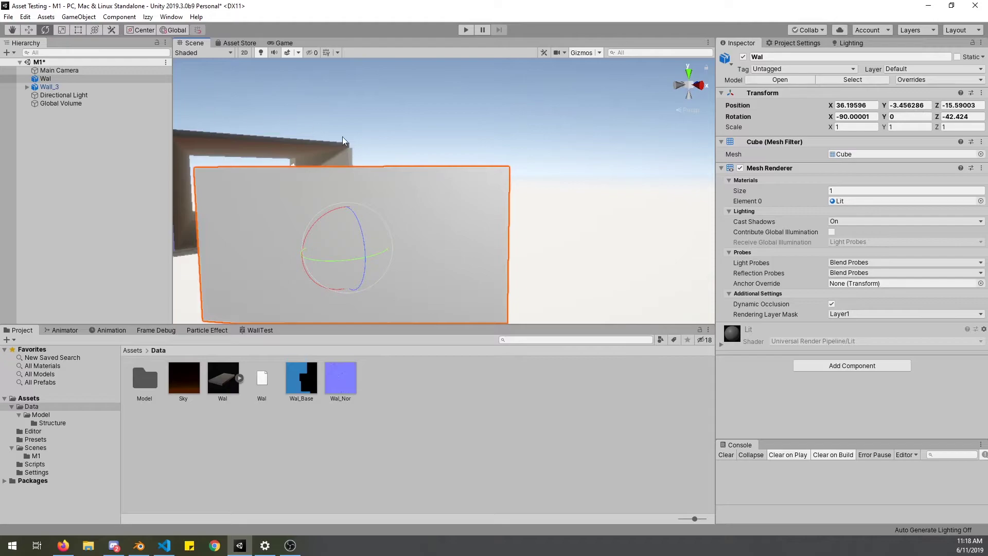
pyautogui.keyDown('alt'); pyautogui.moveTo(668, 160); pyautogui.dragTo(561, 208); pyautogui.keyUp('alt')
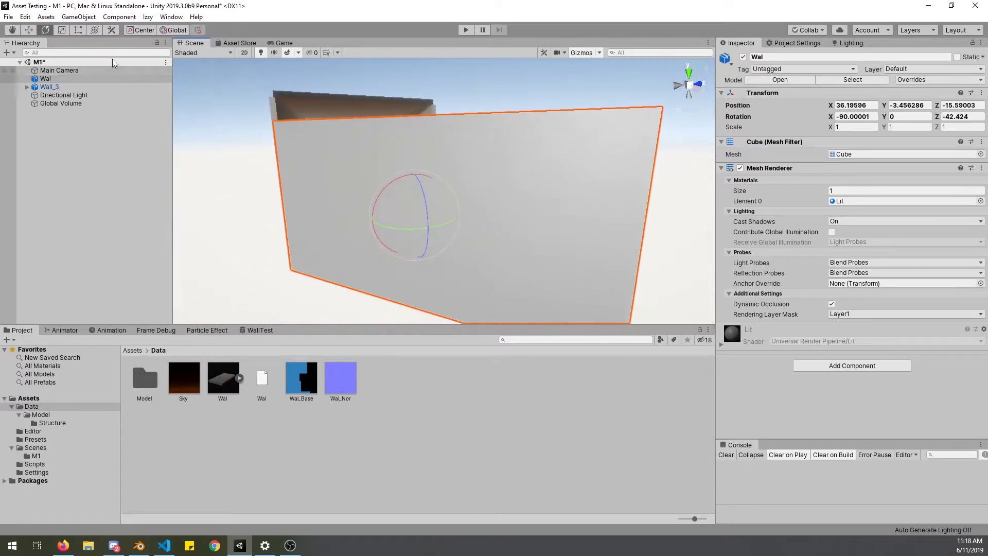
pyautogui.keyDown('alt'); pyautogui.moveTo(418, 141); pyautogui.dragTo(441, 147); pyautogui.keyUp('alt')
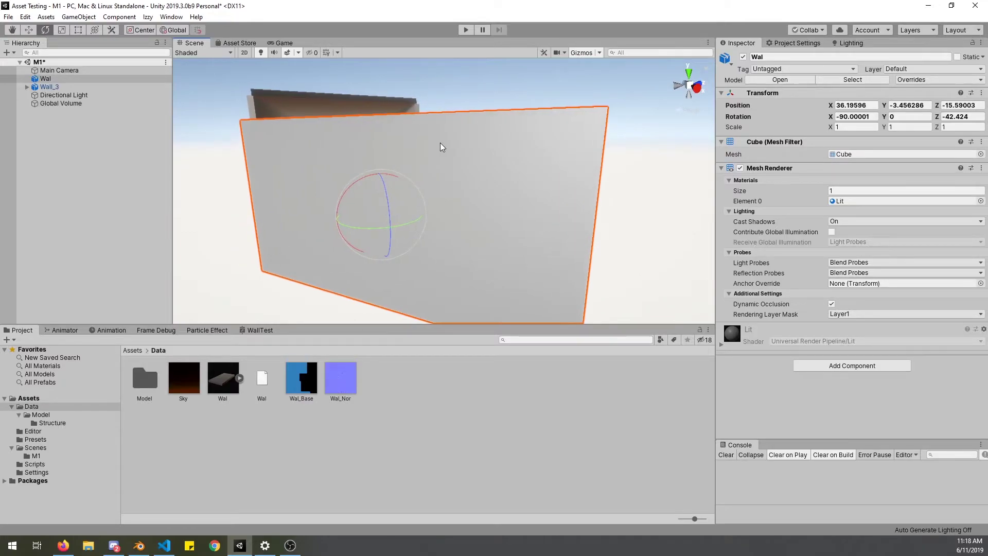
# Generate a material from the Wal_Base and Wal_Nor textures with the custom Create Material command and apply it to the wall.
pyautogui.click(292, 382)
pyautogui.keyDown('shift'); pyautogui.click(337, 375); pyautogui.keyUp('shift')
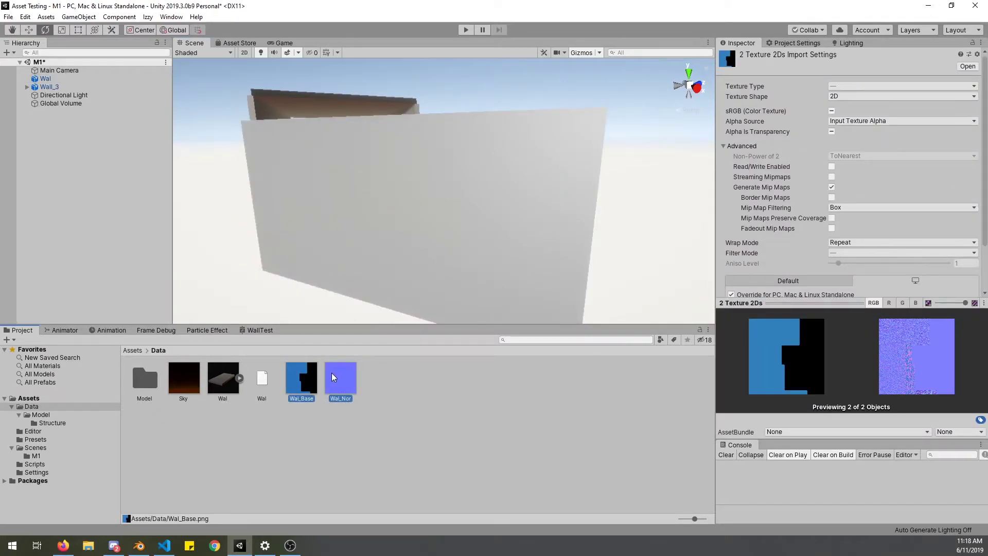
pyautogui.click(148, 17)
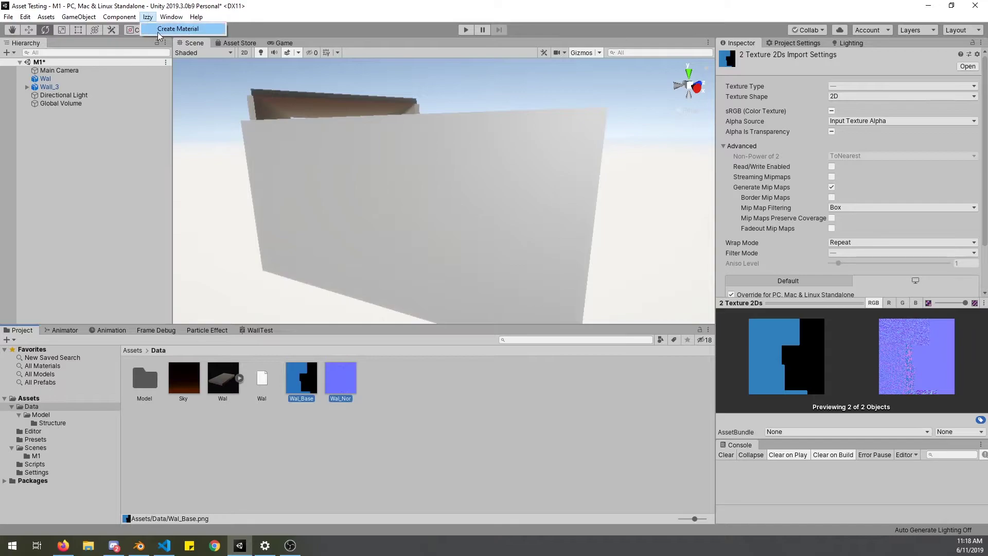
pyautogui.click(170, 29)
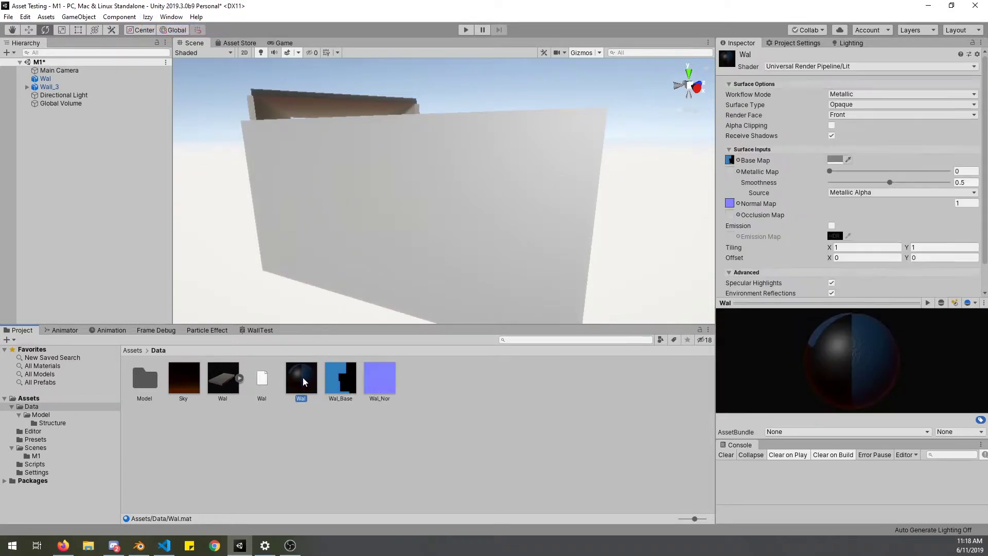
pyautogui.moveTo(350, 313); pyautogui.dragTo(406, 240)
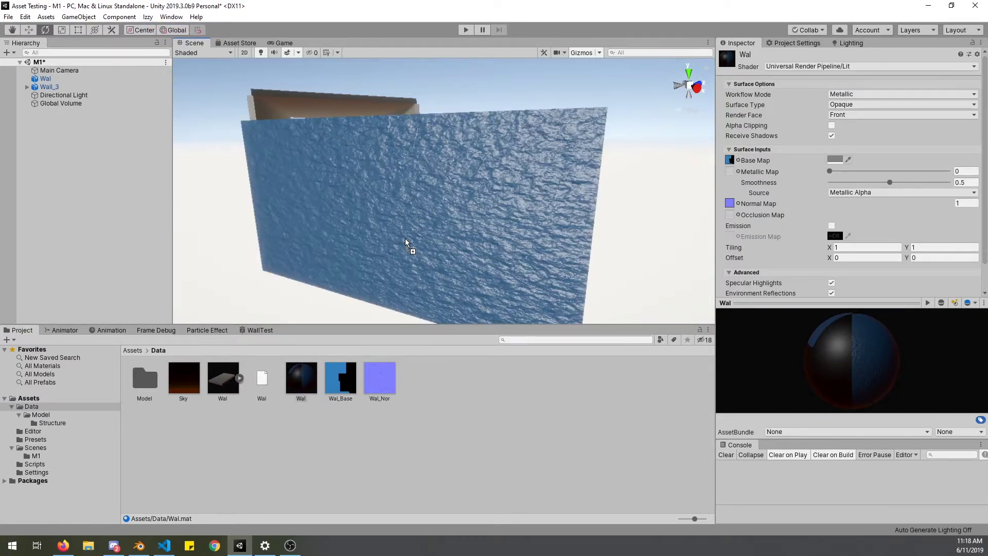
# Create a second material manually with Wal_Base as base map and Wal_Nor as normal map, and delete it.
pyautogui.rightClick(307, 415)
pyautogui.moveTo(371, 184)
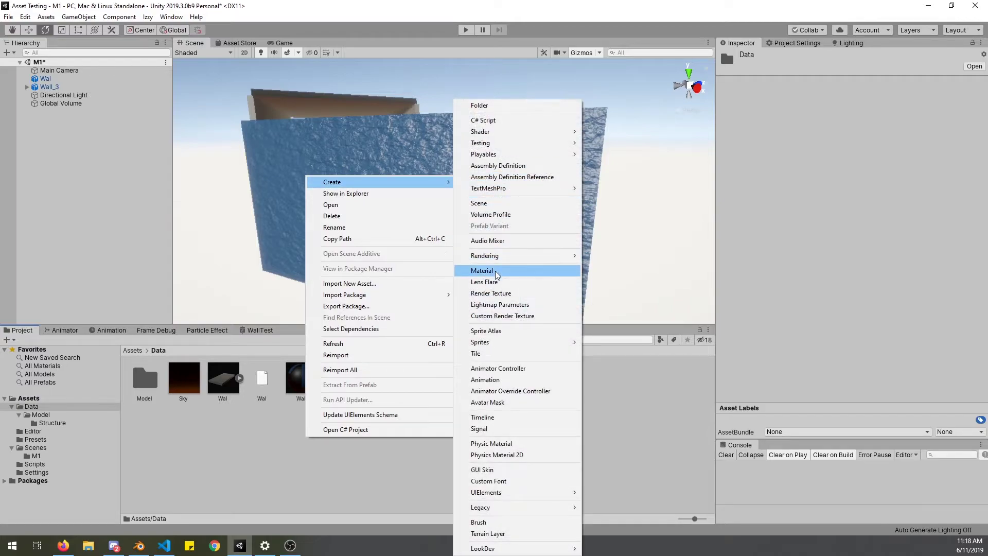
pyautogui.click(482, 271)
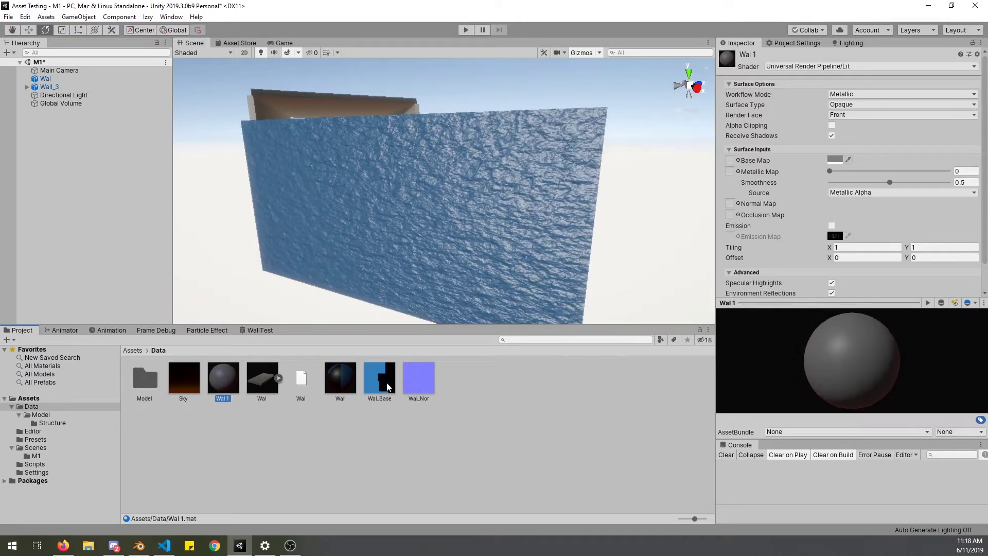
pyautogui.moveTo(385, 382); pyautogui.dragTo(744, 162)
pyautogui.moveTo(637, 277); pyautogui.dragTo(731, 204)
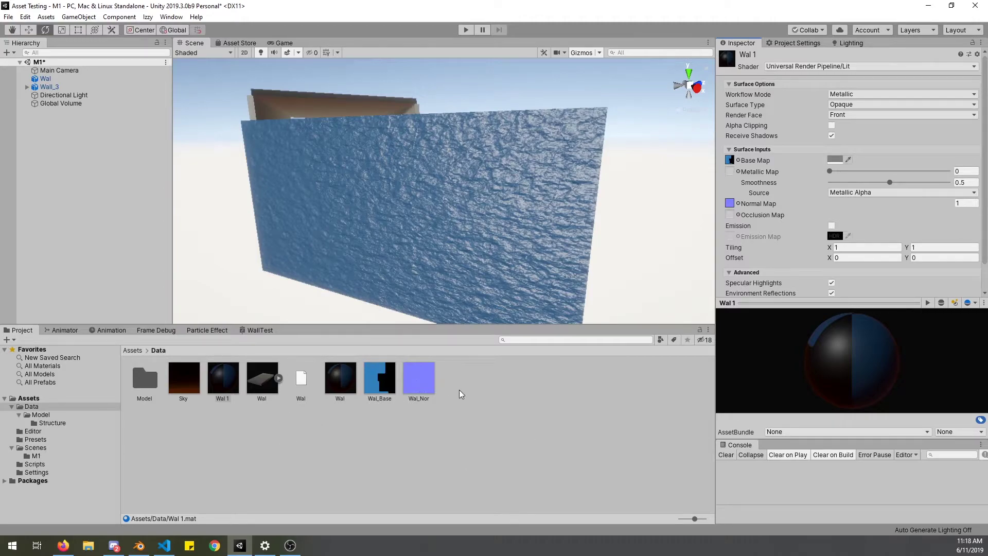
pyautogui.keyDown('alt'); pyautogui.moveTo(511, 216); pyautogui.dragTo(479, 235); pyautogui.keyUp('alt')
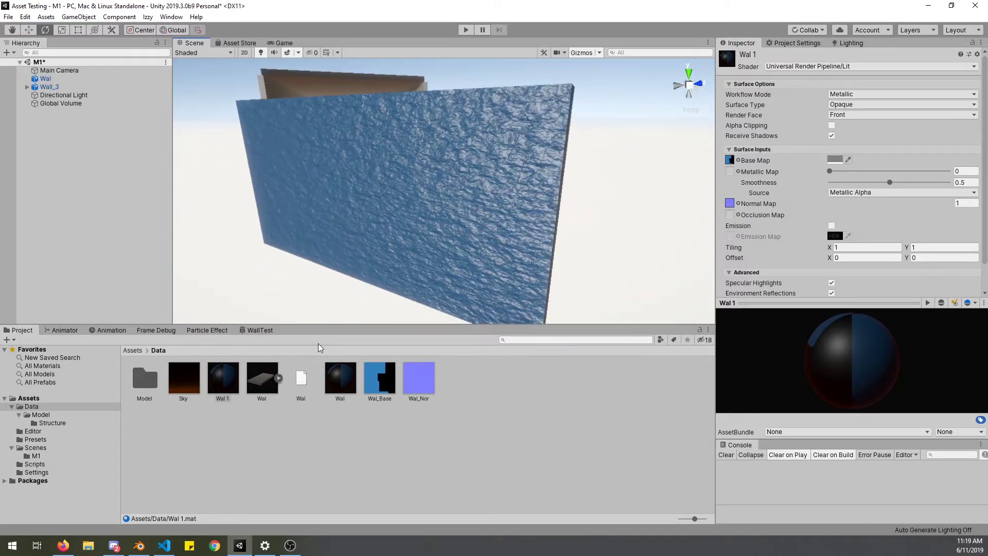
pyautogui.click(218, 385)
pyautogui.hotkey('shift', 'Delete')
# Reapply the Wal material to the wall, raise its metallic value and adjust its smoothness.
pyautogui.click(299, 381)
pyautogui.moveTo(298, 381); pyautogui.dragTo(360, 253)
pyautogui.scroll(2, 359, 253)
pyautogui.moveTo(830, 171)
pyautogui.mouseDown()
pyautogui.moveTo(877, 171)
pyautogui.moveTo(870, 185)
pyautogui.moveTo(844, 193)
pyautogui.moveTo(937, 175)
pyautogui.moveTo(927, 183)
pyautogui.moveTo(937, 184)
pyautogui.moveTo(911, 185)
pyautogui.mouseUp()
pyautogui.click(908, 194)
pyautogui.click(889, 182)
# Rotate the wall to about -78.5° on Z, inspect its surface up close and save the scene.
pyautogui.click(460, 214)
pyautogui.moveTo(337, 216); pyautogui.dragTo(492, 209)
pyautogui.scroll(5, 358, 203)
pyautogui.moveTo(492, 209); pyautogui.dragTo(344, 192, button='right')
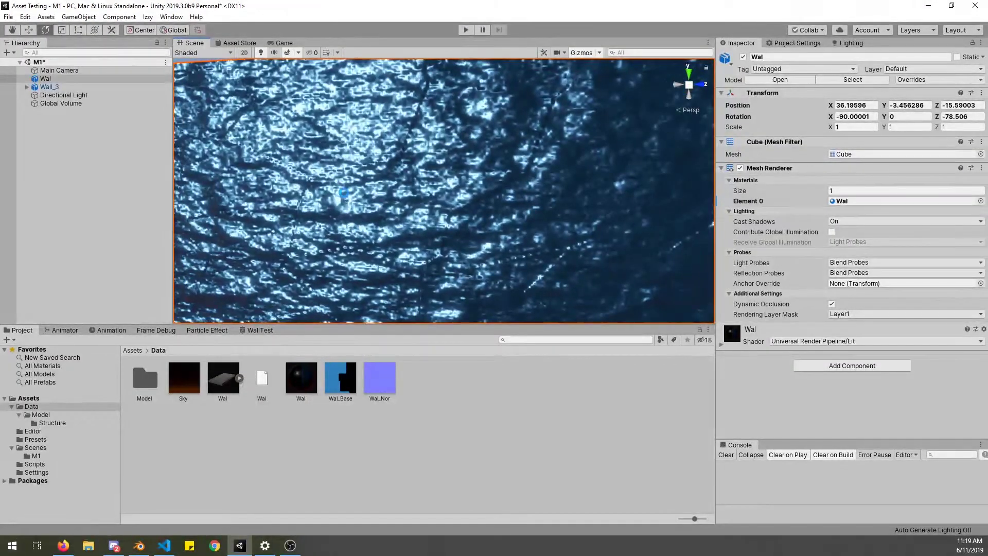
pyautogui.press('f')
pyautogui.hotkey('ctrl', 's')
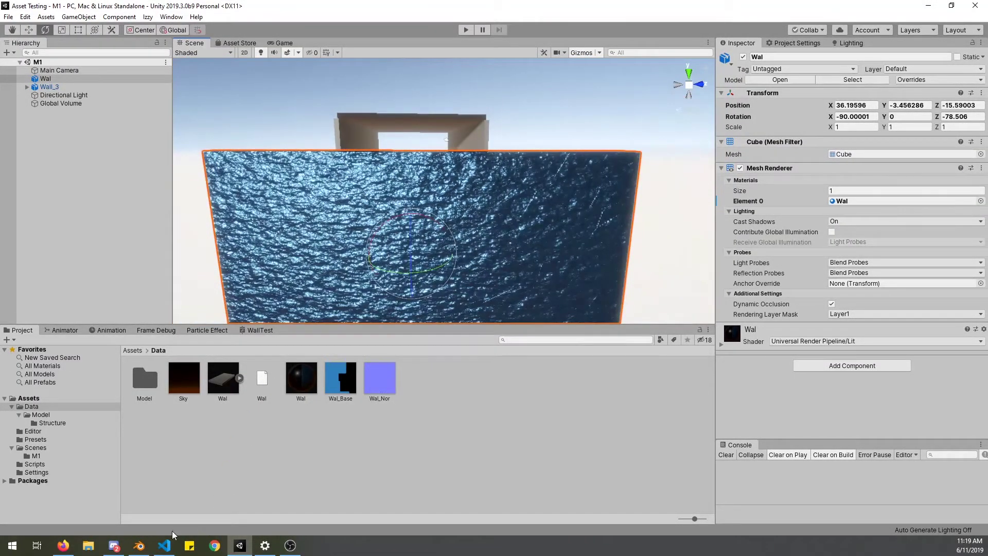
# Switch to Blender, set the Bump node's strength to 0.333, save the file and bake the normal map again.
pyautogui.click(146, 544)
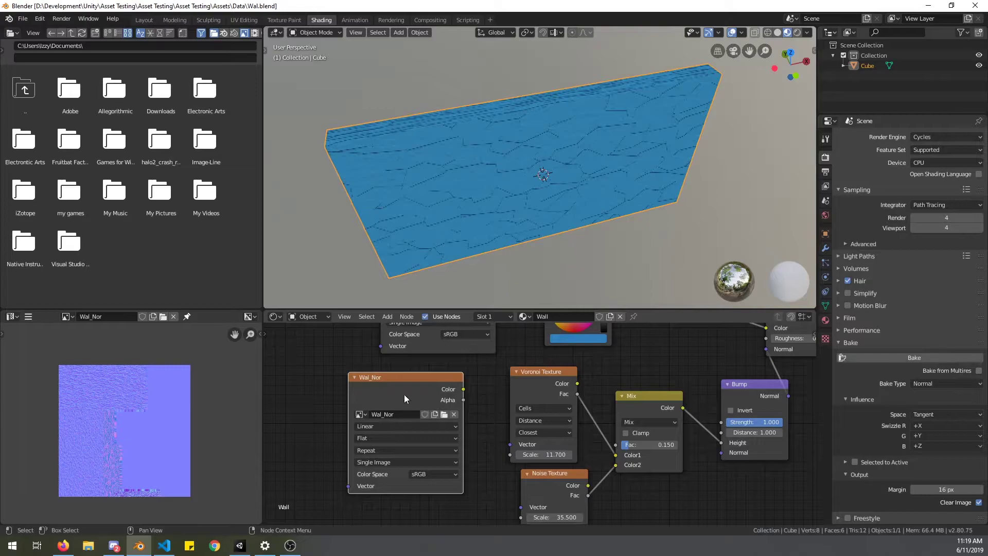
pyautogui.moveTo(629, 444); pyautogui.dragTo(605, 377, button='middle')
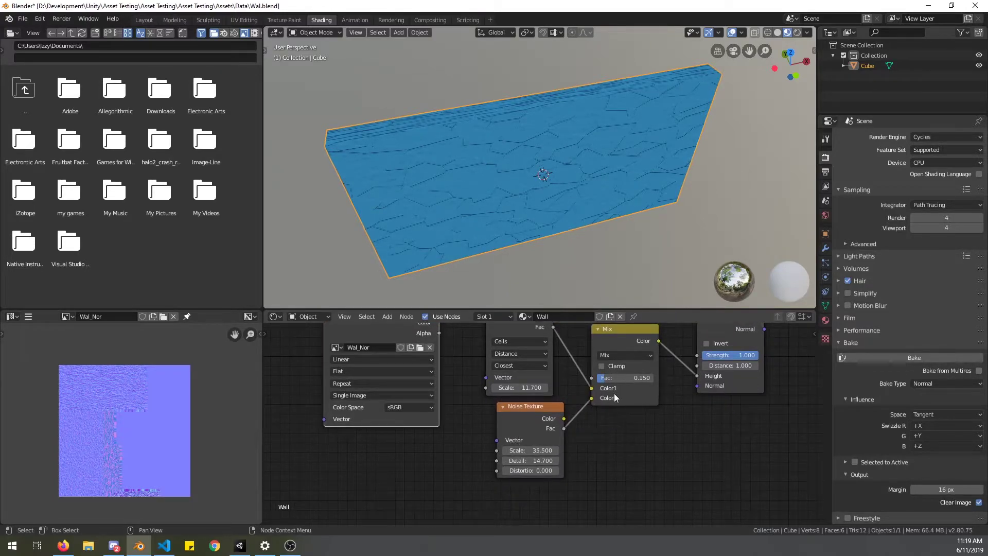
pyautogui.moveTo(616, 396); pyautogui.dragTo(479, 481, button='middle')
pyautogui.moveTo(597, 440)
pyautogui.mouseDown()
pyautogui.moveTo(574, 440)
pyautogui.moveTo(586, 441)
pyautogui.mouseUp()
pyautogui.hotkey('ctrl', 's')
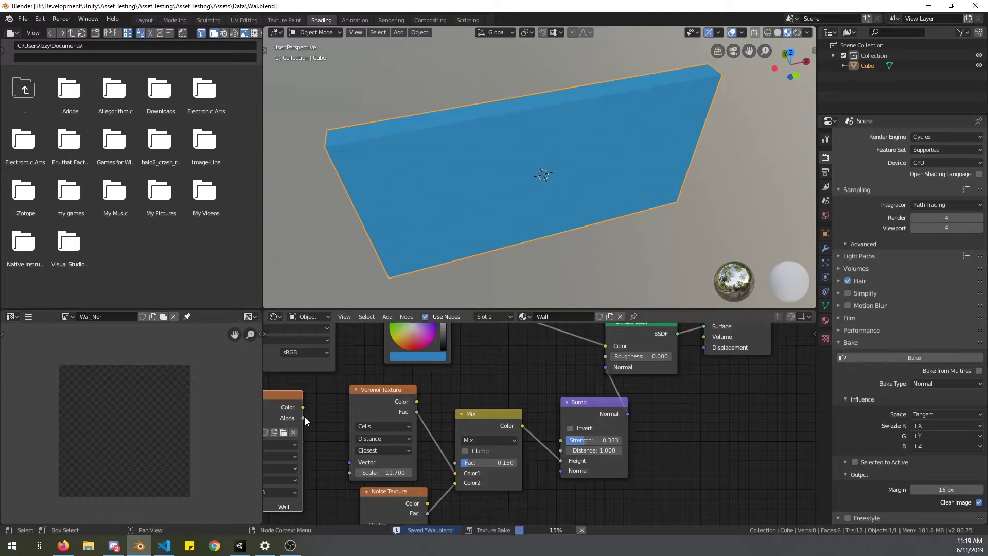
# Show Wal_Nor in the image editor and save the rebaked image over Wal_Nor.png in the Data folder.
pyautogui.click(69, 320)
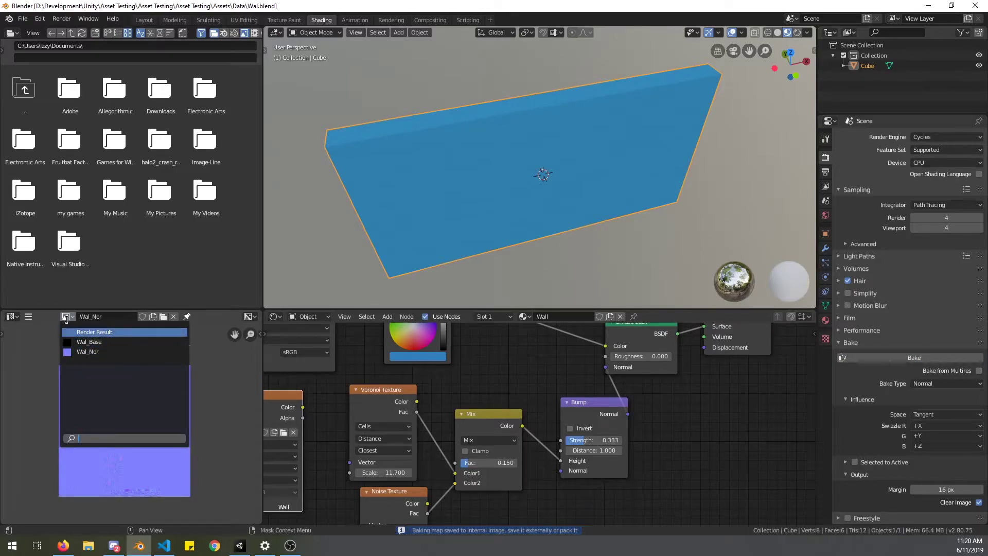
pyautogui.click(78, 351)
pyautogui.click(28, 316)
pyautogui.moveTo(51, 338)
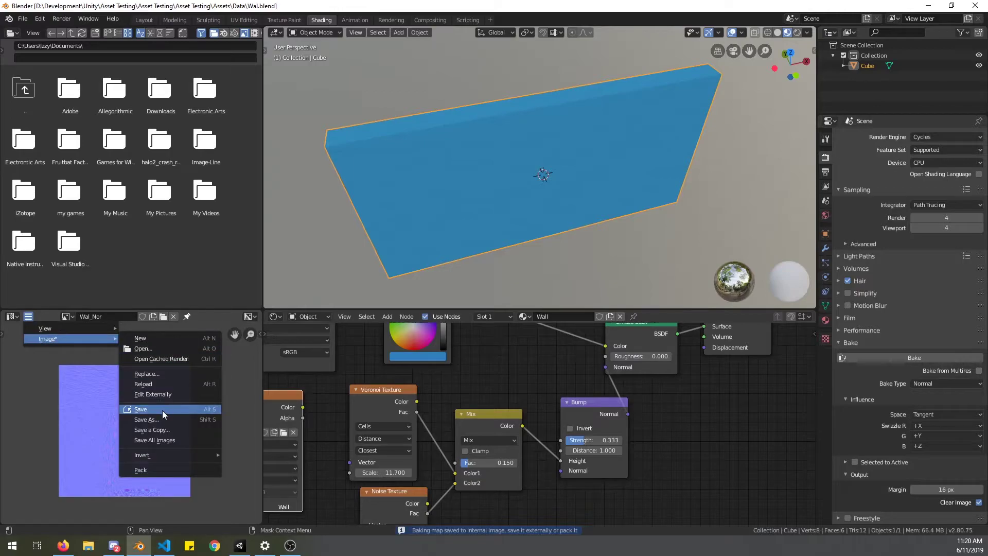
pyautogui.click(156, 419)
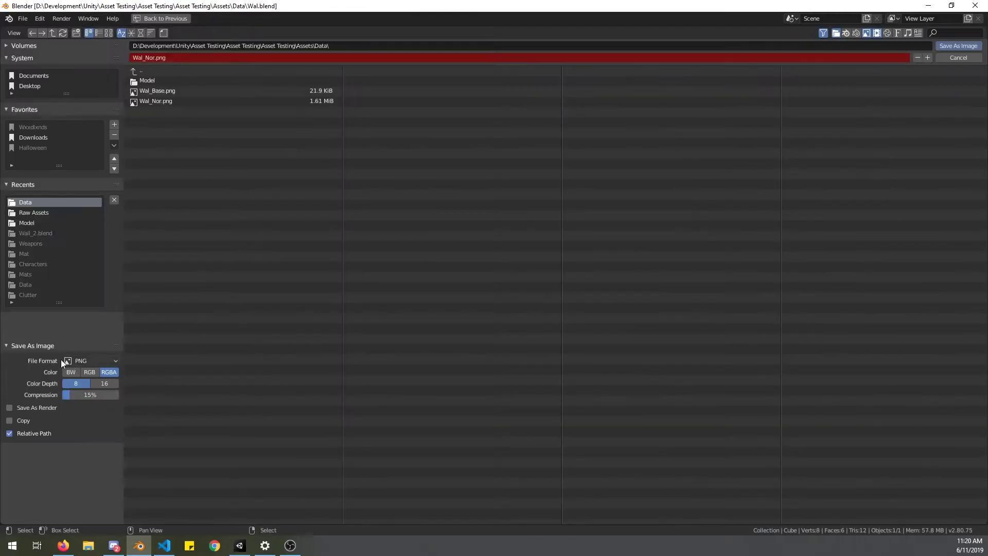
pyautogui.click(958, 46)
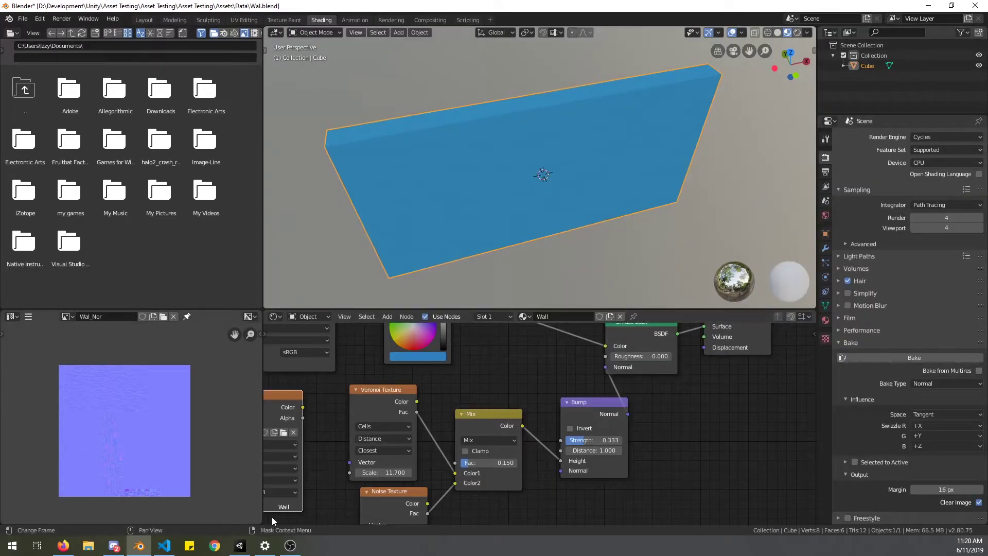
# Switch to Unity, inspect the wall with the rebaked normal map and view the importer presets in the Preset Manager.
pyautogui.click(240, 545)
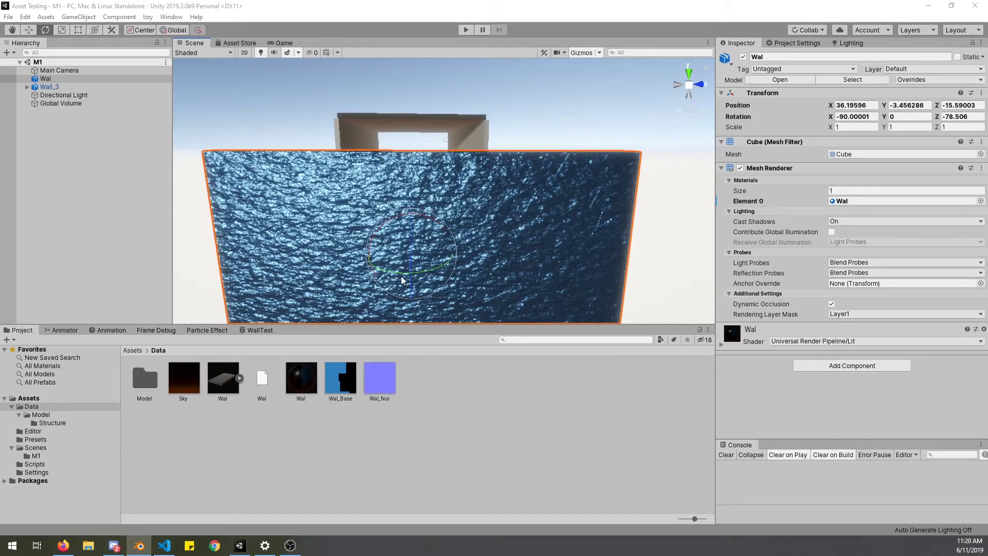
pyautogui.moveTo(363, 282)
pyautogui.mouseDown(button='right')
pyautogui.moveTo(319, 320)
pyautogui.moveTo(364, 248)
pyautogui.moveTo(366, 273)
pyautogui.moveTo(381, 280)
pyautogui.mouseUp(button='right')
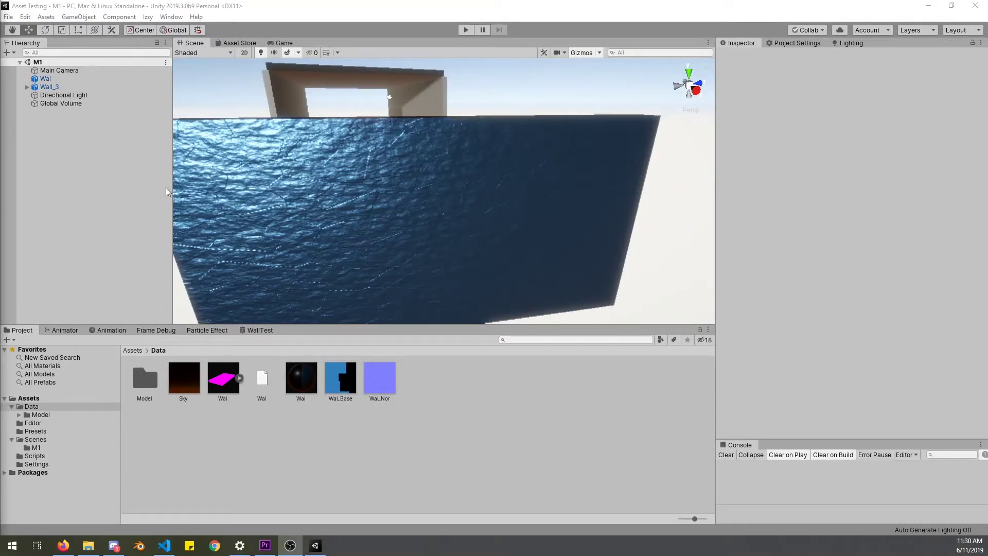
pyautogui.click(797, 43)
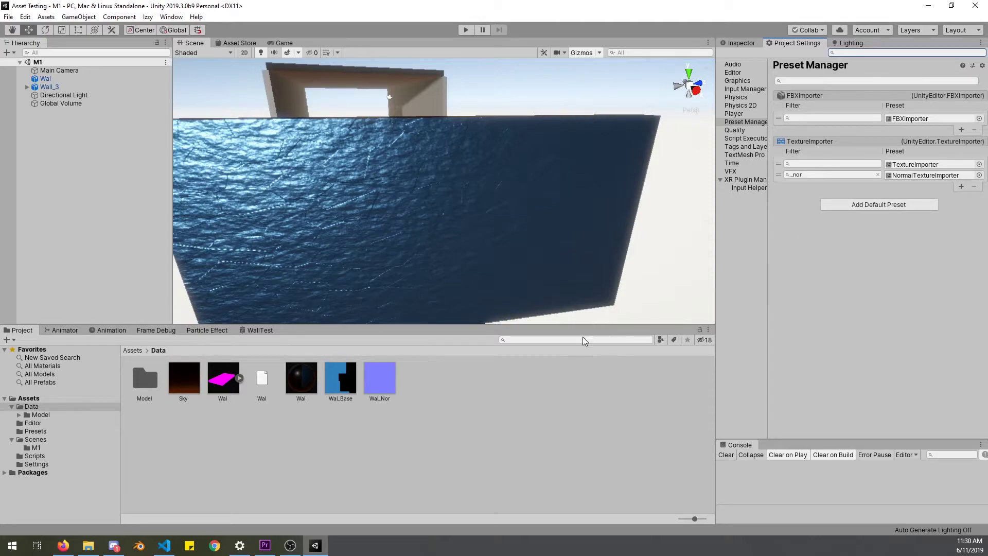
# Review the texture type and format options in Wal_Nor's import settings and return to the Preset Manager.
pyautogui.click(389, 375)
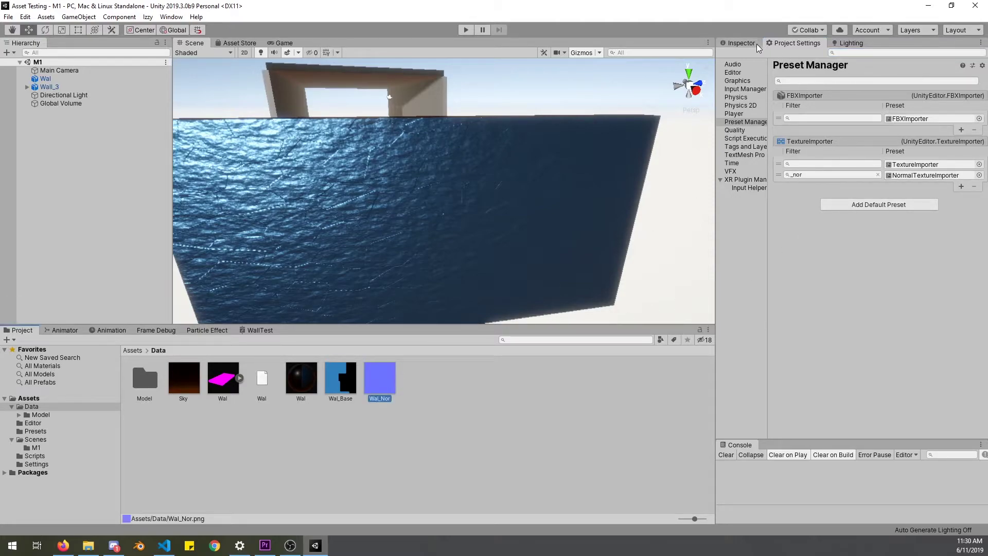
pyautogui.click(740, 42)
pyautogui.click(859, 87)
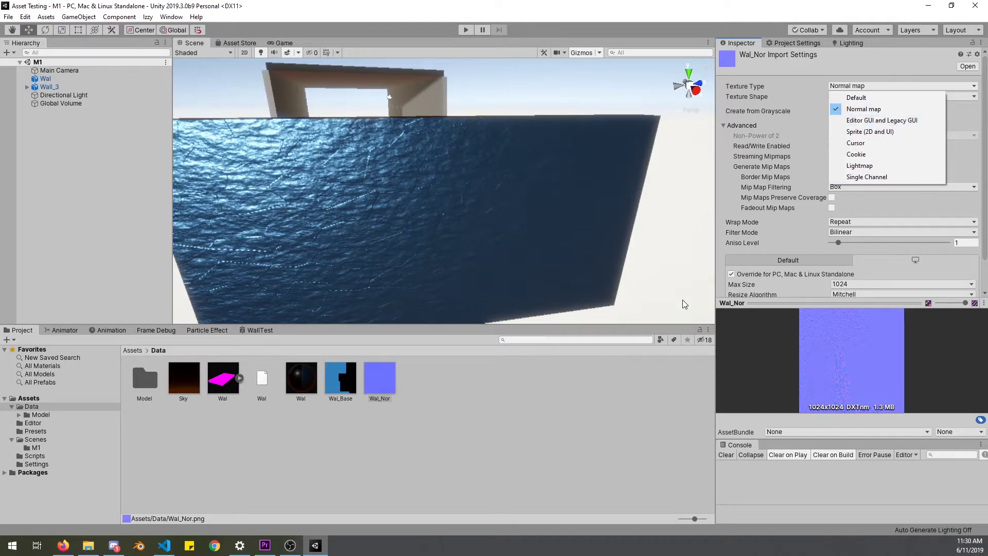
pyautogui.click(733, 258)
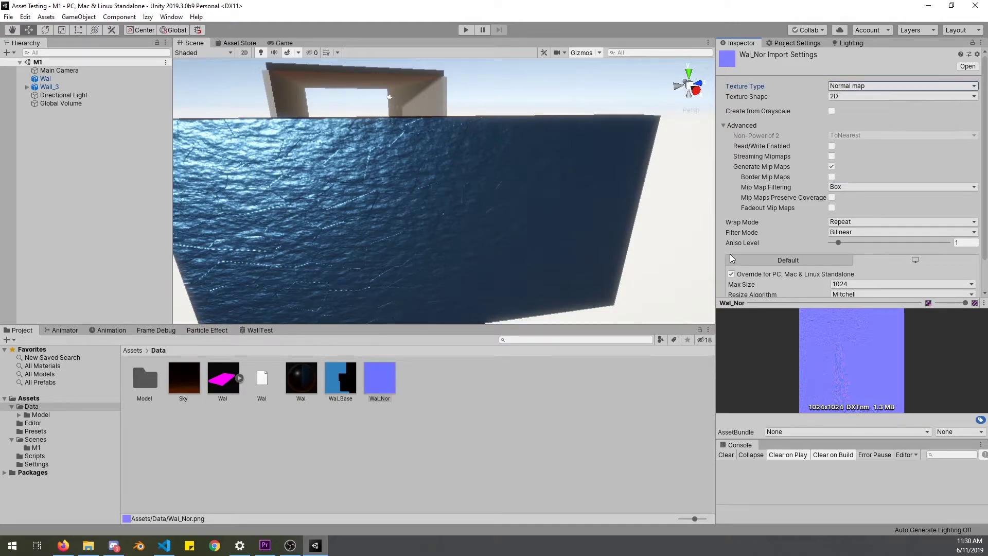
pyautogui.moveTo(965, 303)
pyautogui.mouseDown()
pyautogui.moveTo(953, 305)
pyautogui.moveTo(947, 289)
pyautogui.moveTo(968, 291)
pyautogui.mouseUp()
pyautogui.scroll(-2, 894, 231)
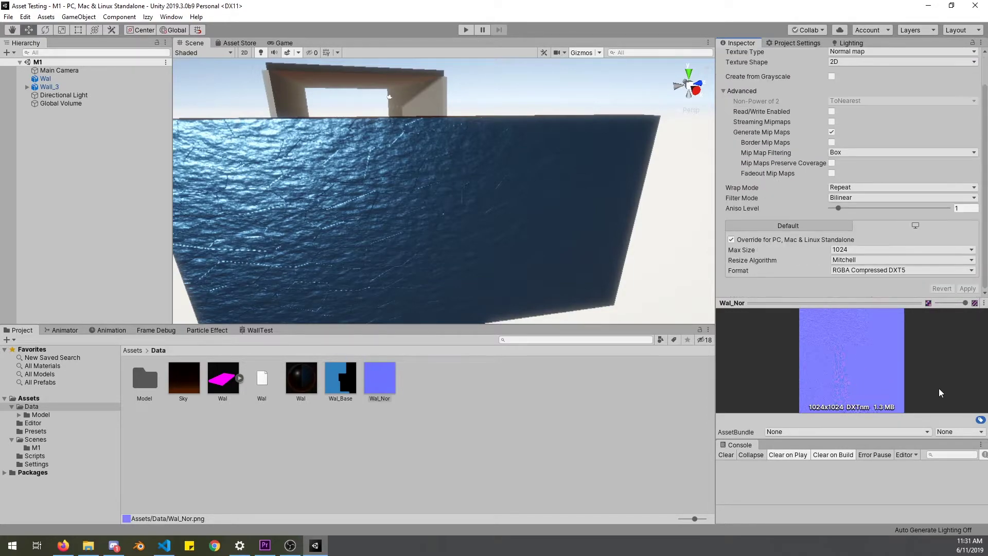
pyautogui.click(905, 271)
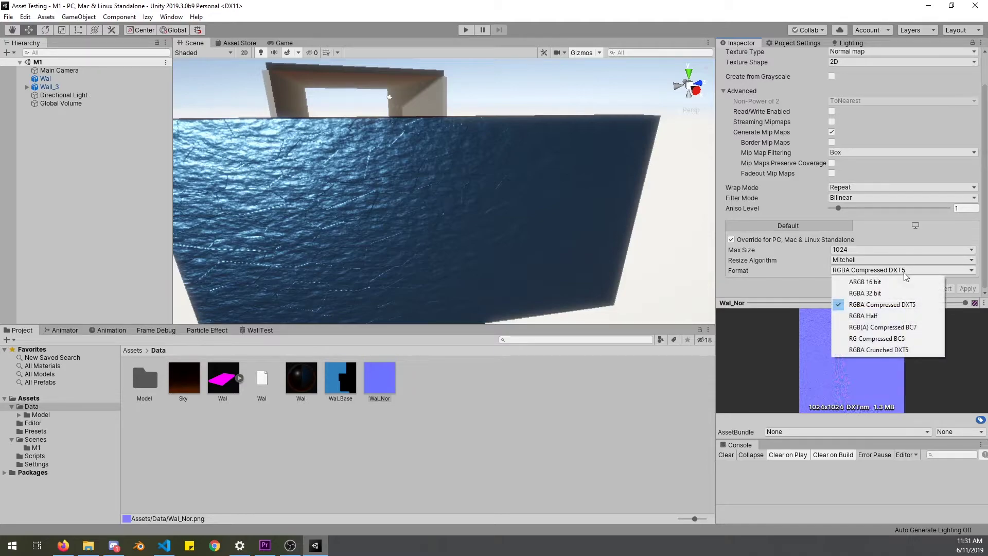
pyautogui.click(758, 293)
pyautogui.click(798, 43)
pyautogui.click(740, 124)
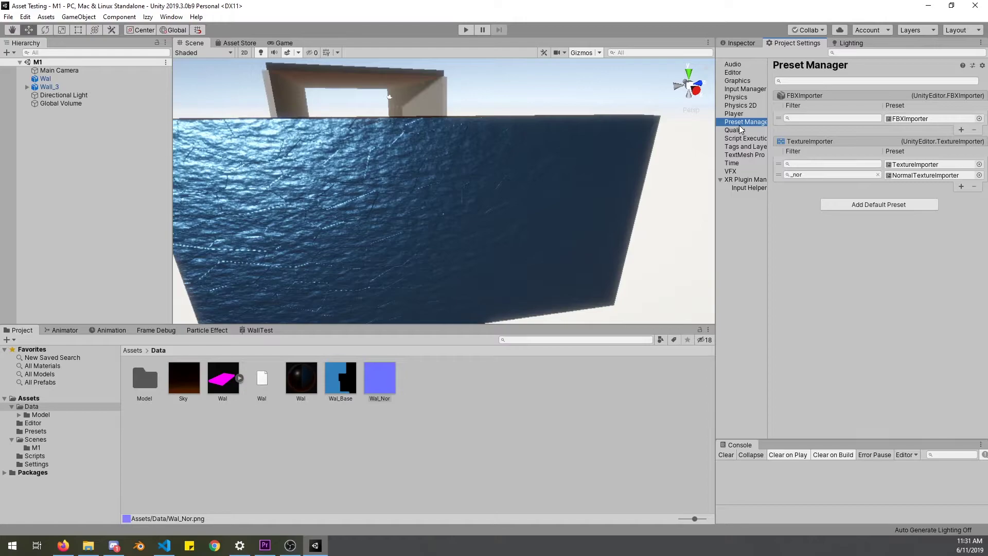
# Locate the NormalTextureImporter preset from the Preset Manager and view its import settings.
pyautogui.click(933, 176)
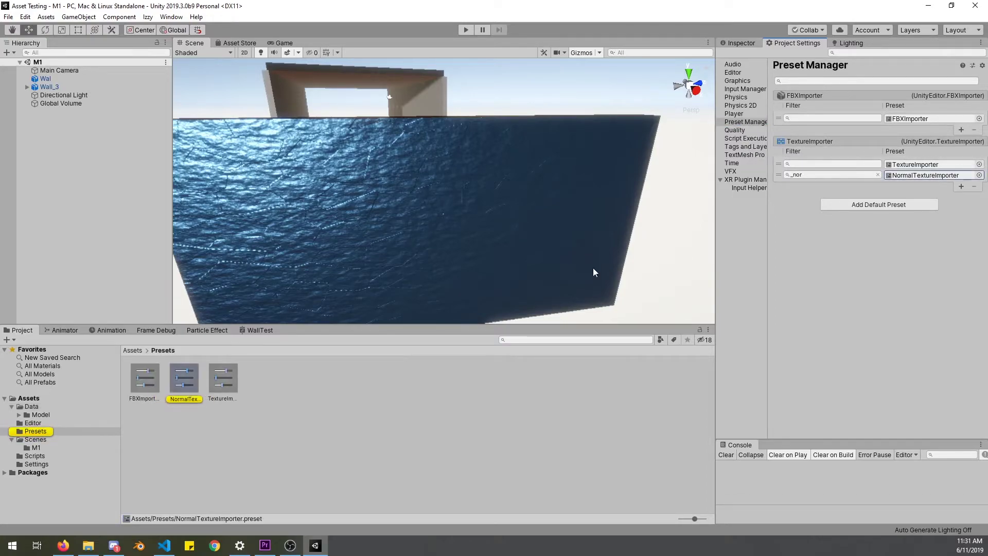
pyautogui.click(180, 382)
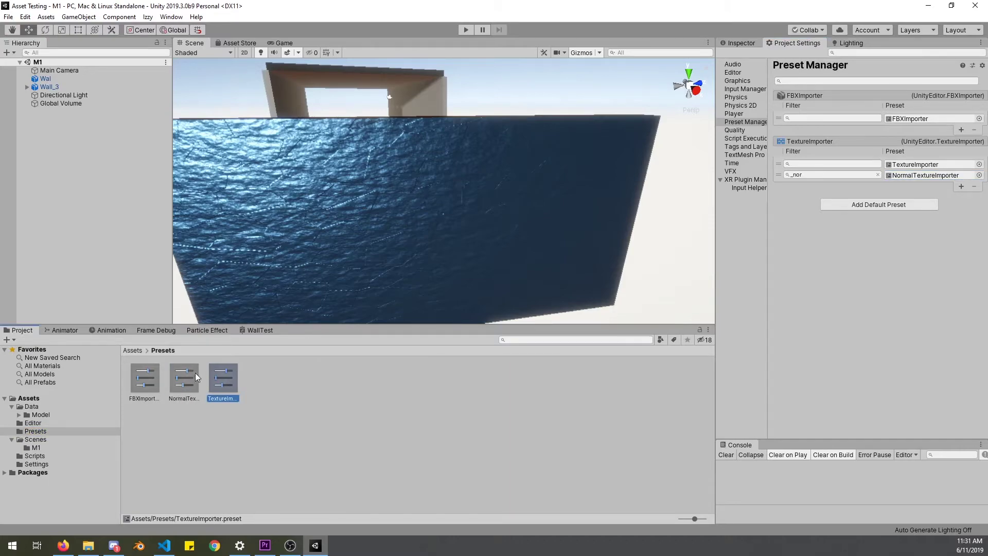
pyautogui.click(746, 43)
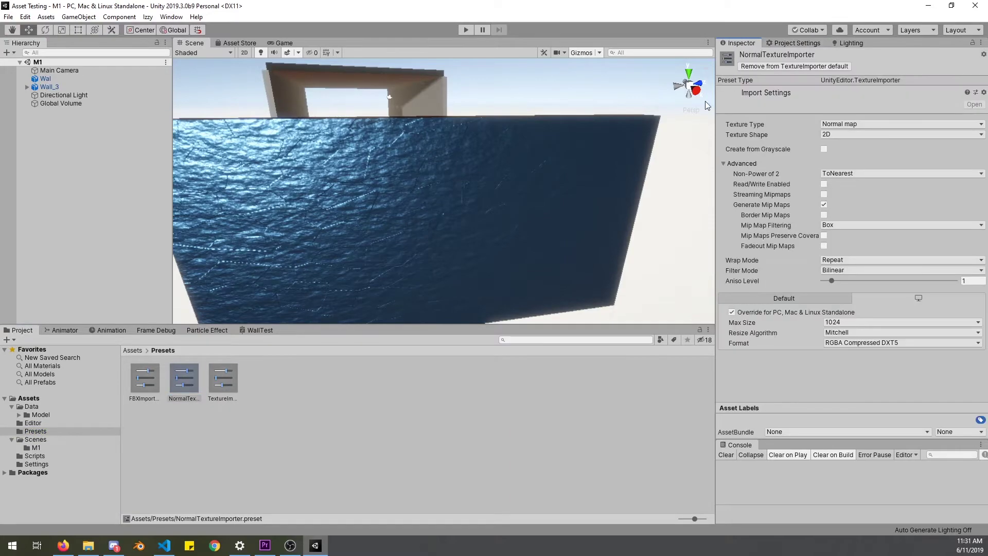
# Review the FBXImporter preset's animation, rig, model and material import settings.
pyautogui.click(170, 376)
pyautogui.click(153, 376)
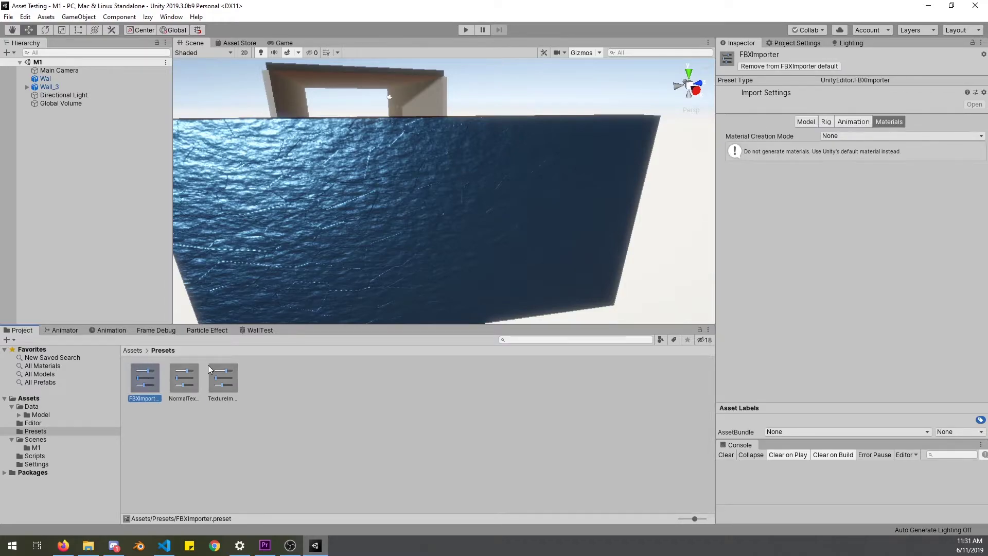
pyautogui.click(846, 126)
pyautogui.click(825, 125)
pyautogui.click(807, 125)
pyautogui.scroll(-1, 889, 230)
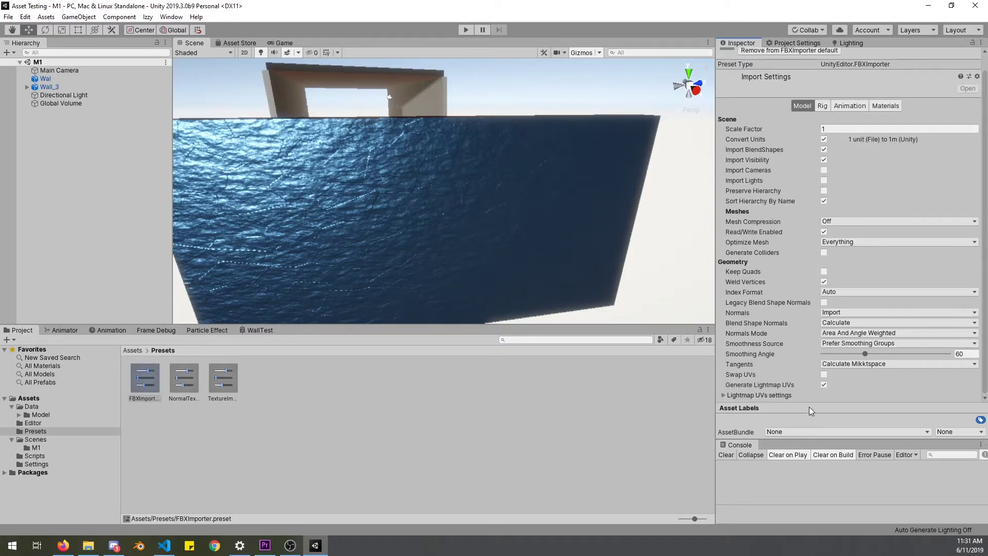
pyautogui.click(887, 107)
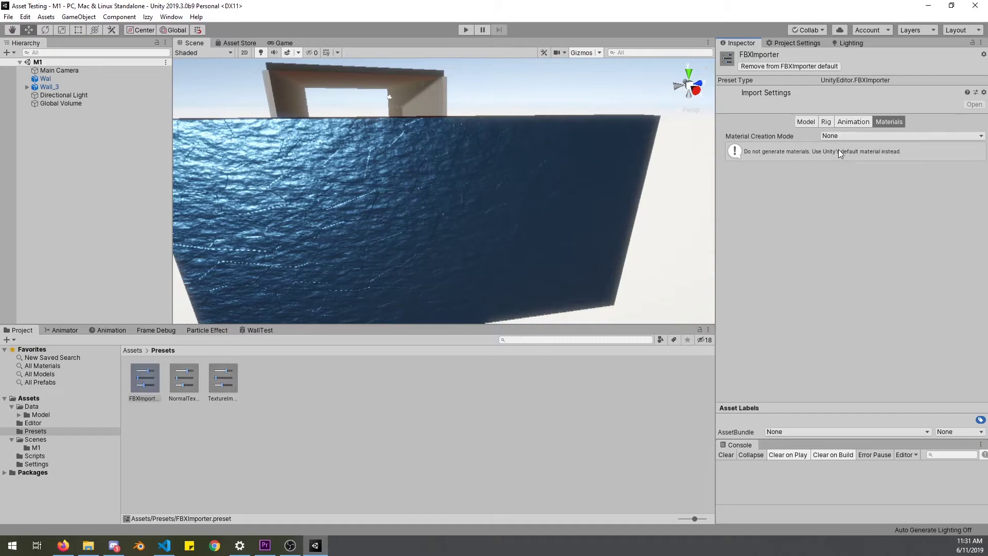
# Open the MaterialCreator script from the project's Editor folder in Visual Studio Code and look through its code.
pyautogui.click(34, 423)
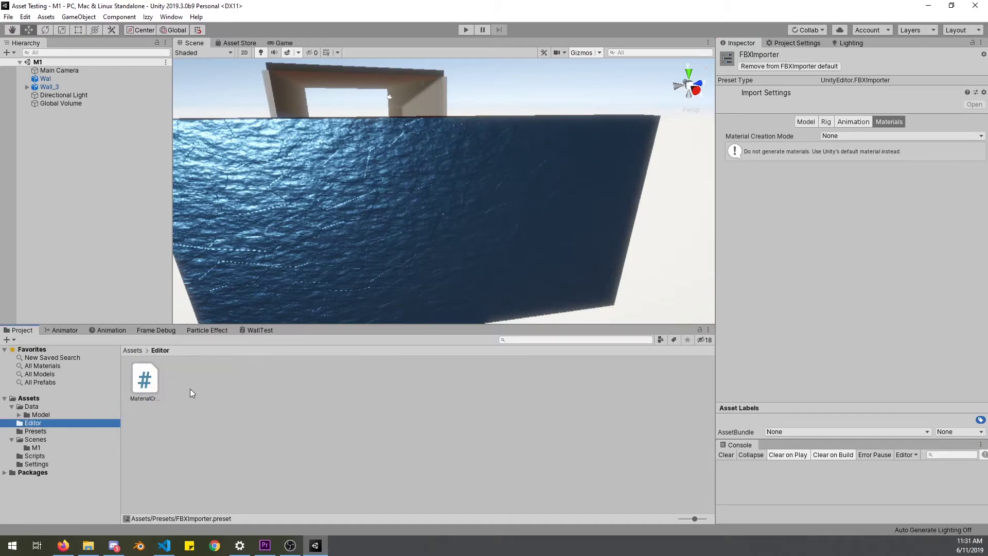
pyautogui.doubleClick(144, 378)
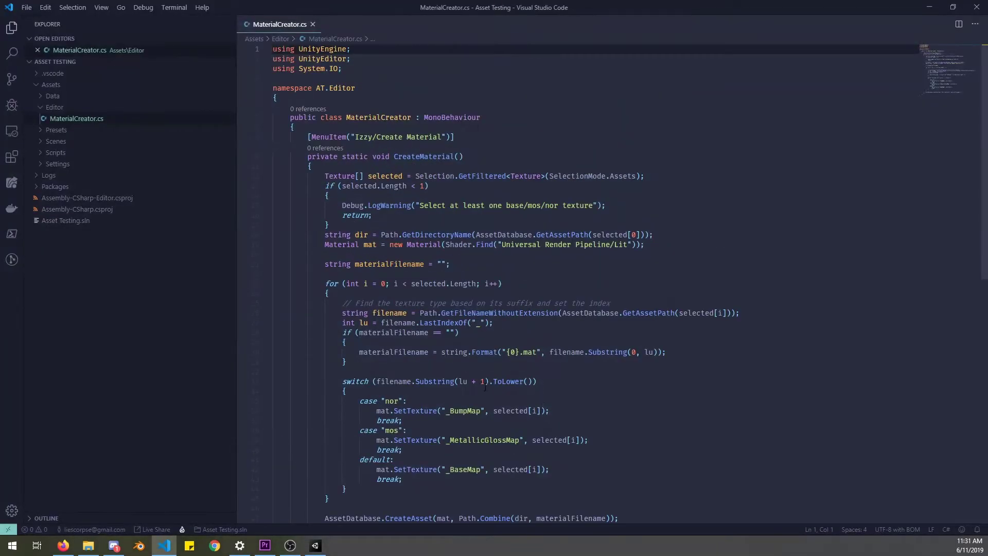
pyautogui.scroll(-5, 544, 375)
pyautogui.scroll(5, 441, 313)
pyautogui.scroll(-4, 353, 149)
pyautogui.scroll(2, 354, 148)
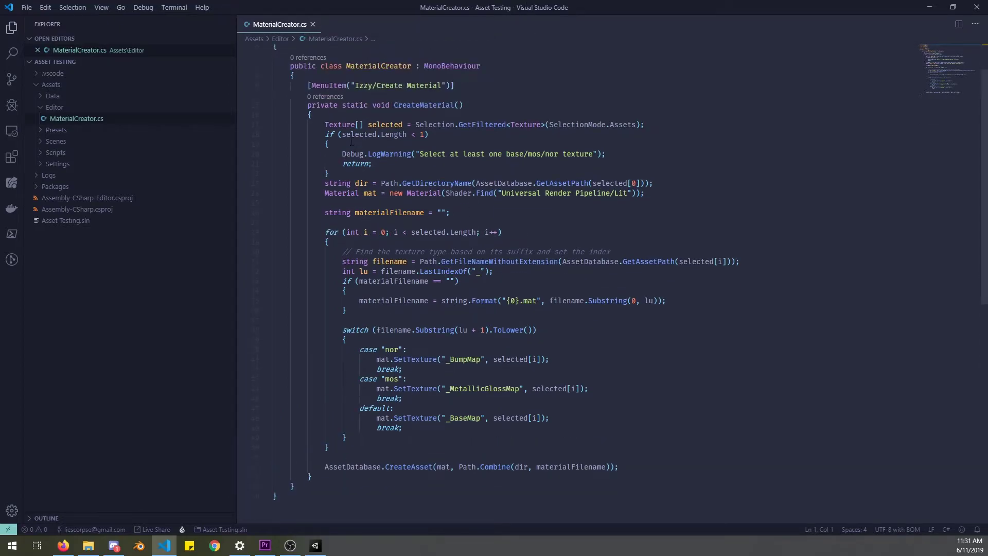
# Examine the CreateMaterial line that gets the selected textures with Selection.GetFiltered and the check for an empty selection.
pyautogui.moveTo(309, 122); pyautogui.dragTo(641, 124)
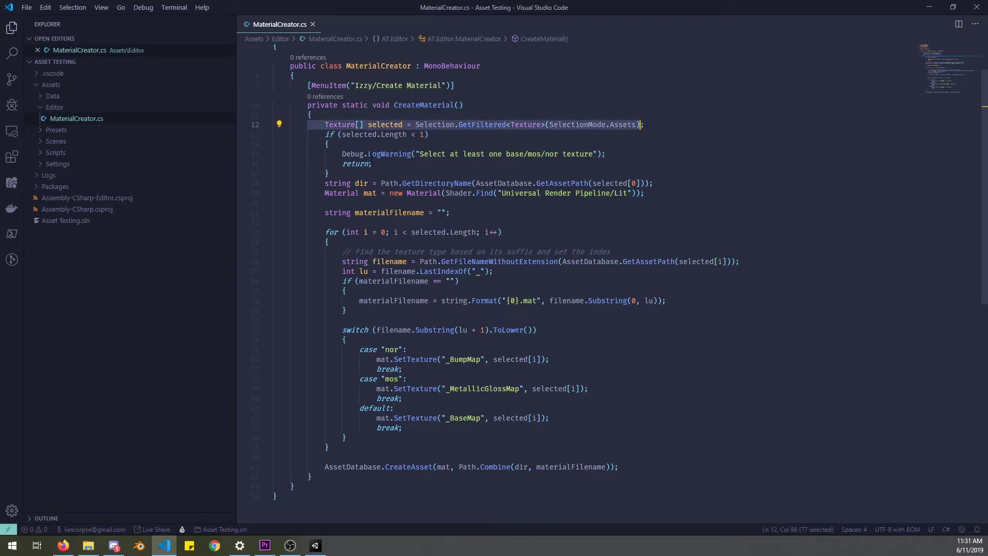
pyautogui.doubleClick(423, 5)
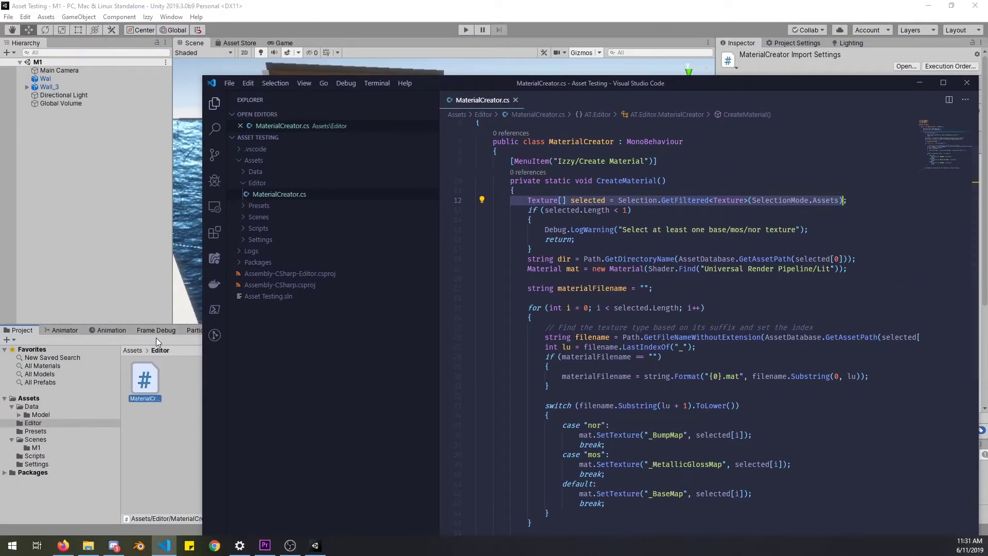
pyautogui.doubleClick(562, 81)
pyautogui.doubleClick(481, 125)
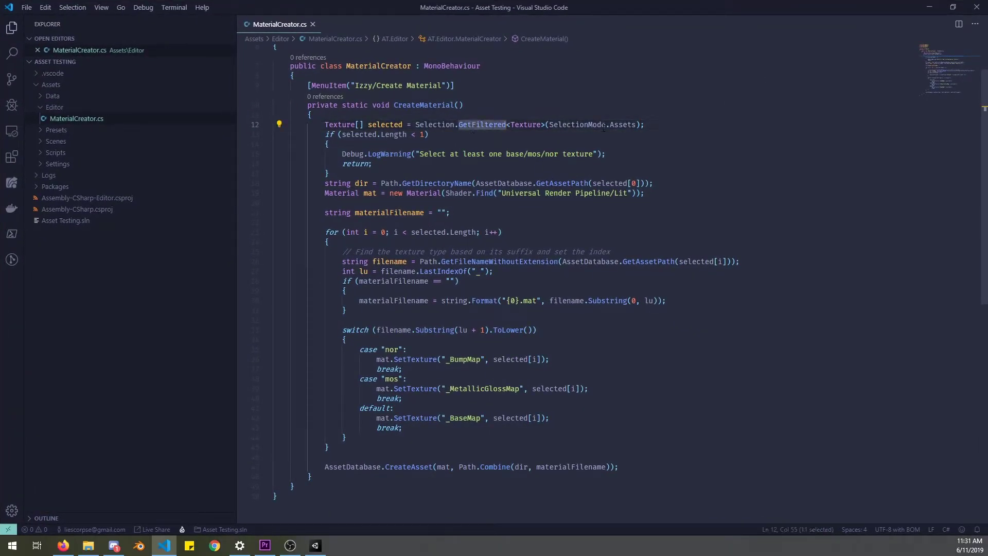
pyautogui.moveTo(629, 127); pyautogui.dragTo(411, 126)
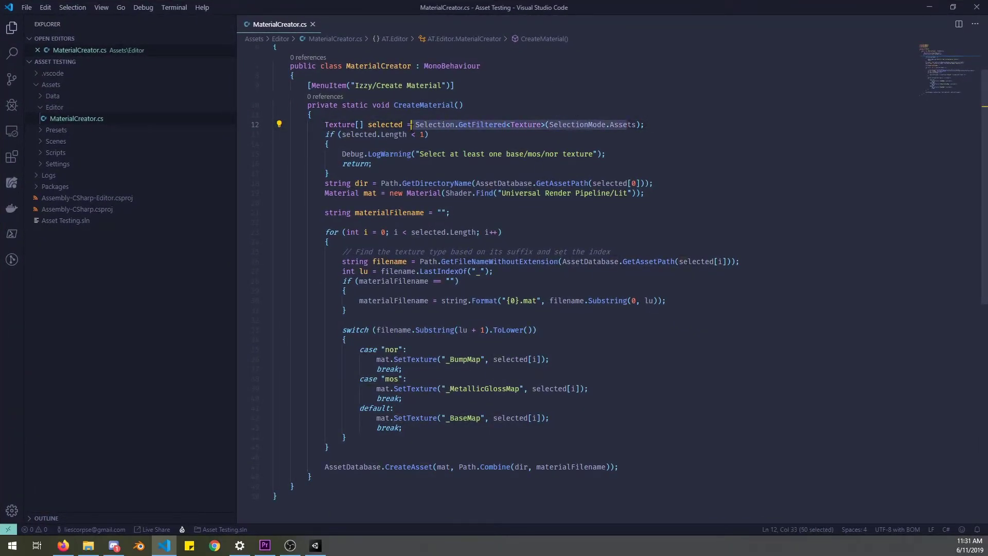
pyautogui.click(411, 125)
pyautogui.doubleClick(351, 125)
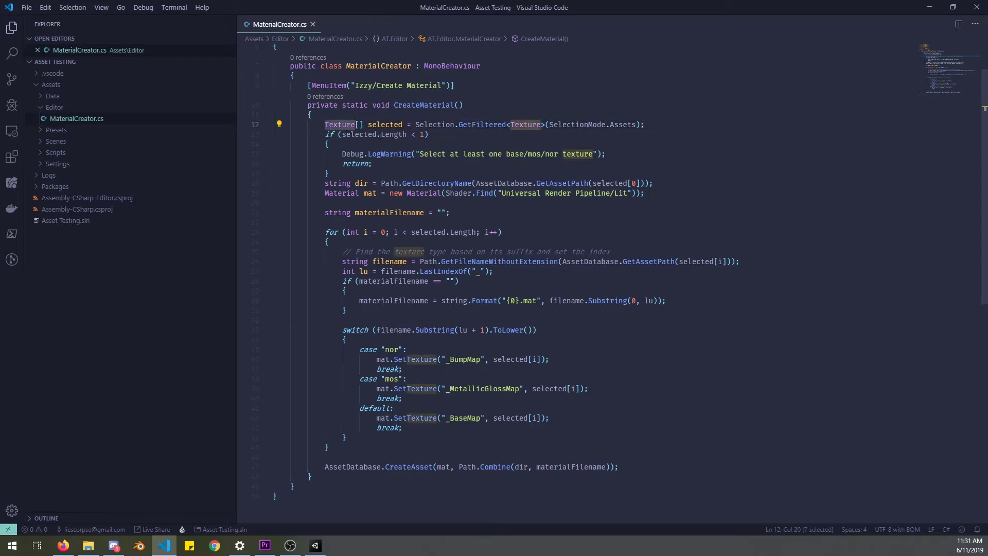
pyautogui.moveTo(347, 140); pyautogui.dragTo(373, 165)
pyautogui.click(373, 164)
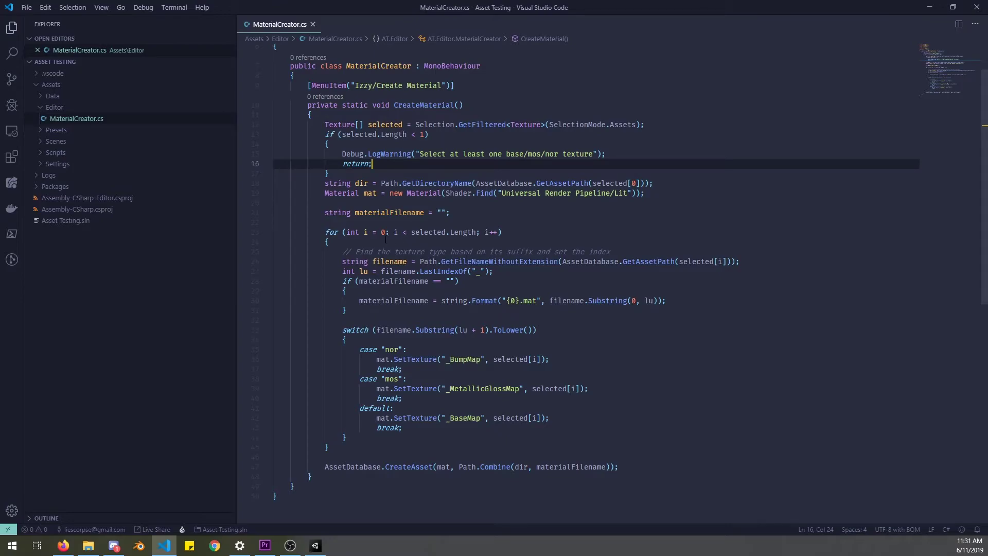
# Examine the line that derives the directory from the first selected texture's asset path, along with the System.IO import.
pyautogui.moveTo(654, 183); pyautogui.dragTo(414, 178)
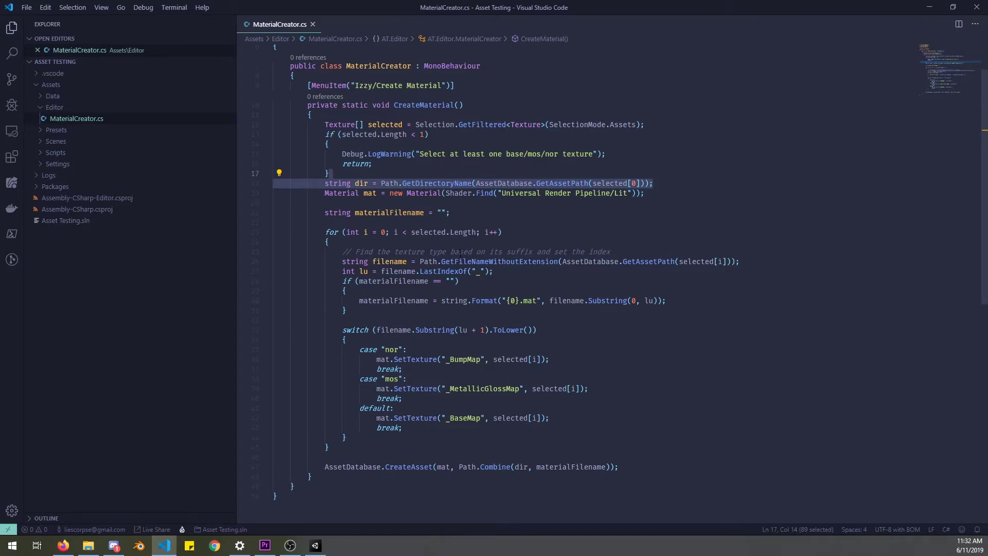
pyautogui.click(437, 193)
pyautogui.doubleClick(435, 184)
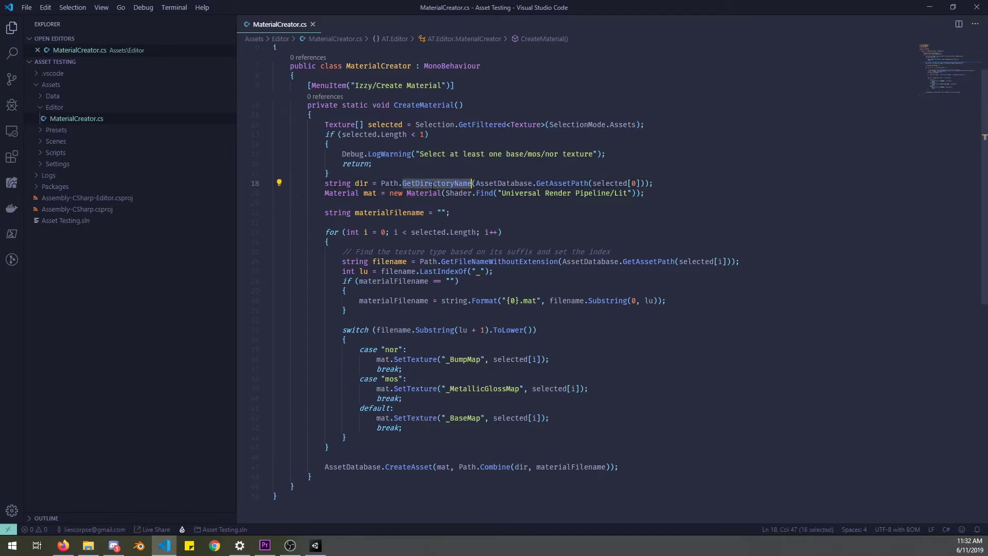
pyautogui.scroll(2, 456, 215)
pyautogui.moveTo(297, 68); pyautogui.dragTo(387, 71)
pyautogui.moveTo(510, 235); pyautogui.dragTo(636, 235)
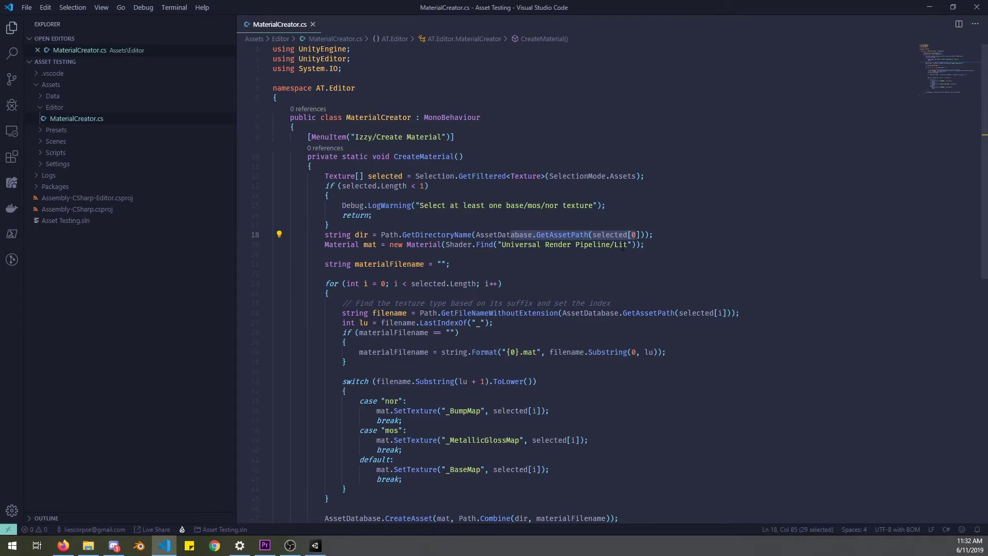
pyautogui.doubleClick(616, 235)
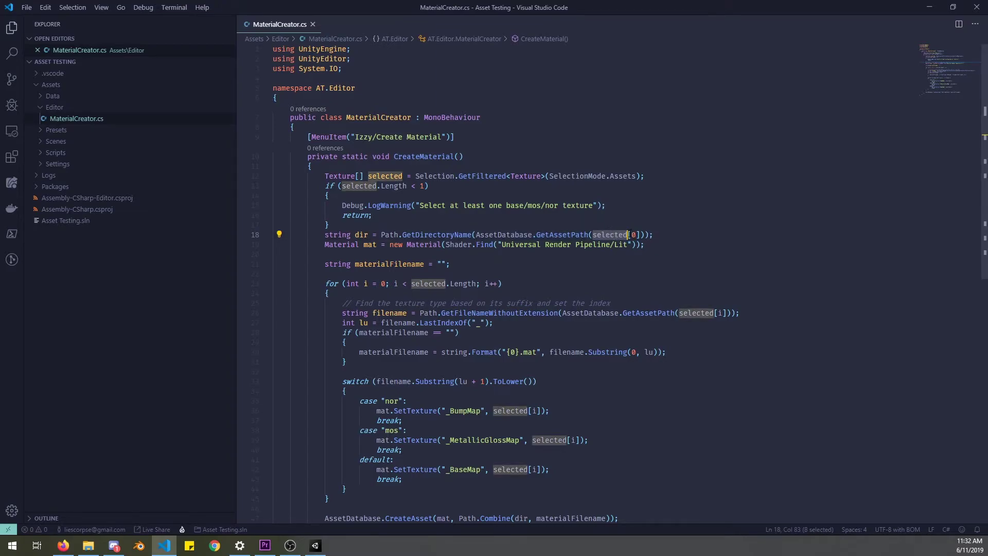
pyautogui.doubleClick(562, 235)
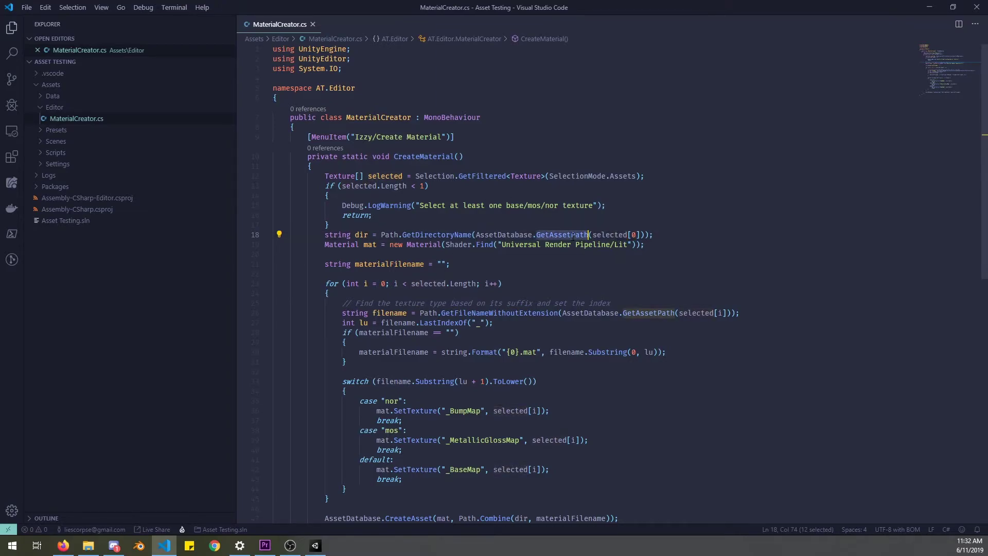
pyautogui.doubleClick(440, 235)
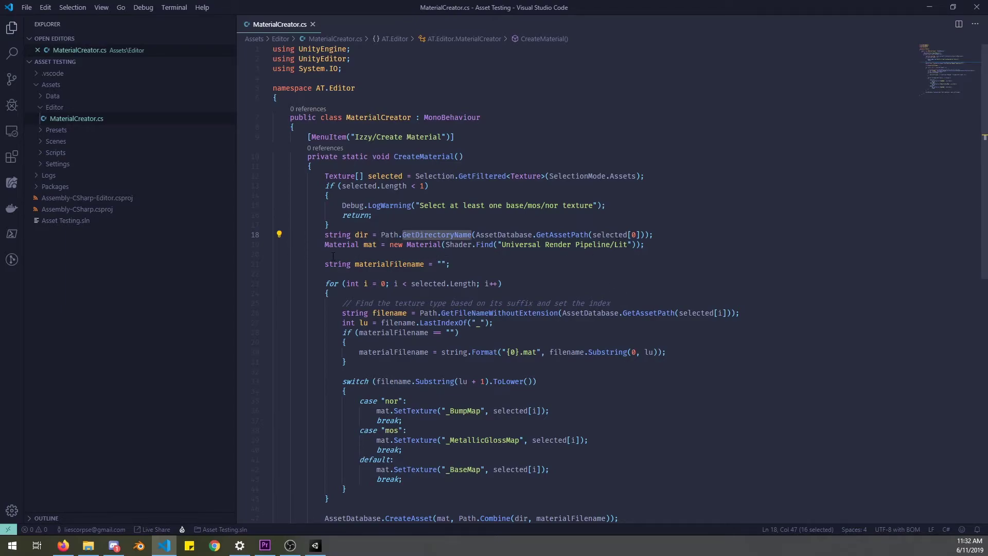
# Examine the loop over the selected textures and how it finds the last underscore in each filename.
pyautogui.scroll(-3, 333, 256)
pyautogui.moveTo(364, 180); pyautogui.dragTo(398, 220)
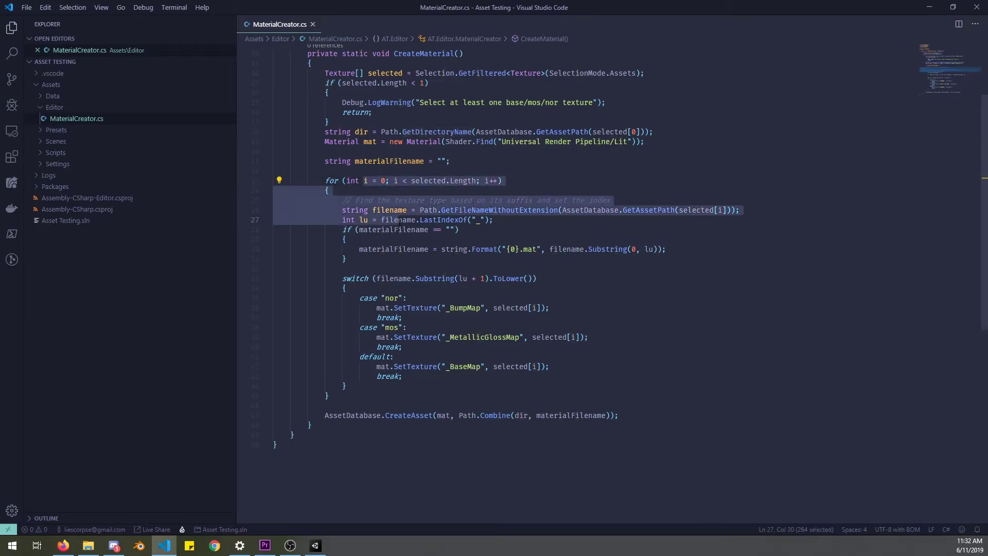
pyautogui.click(398, 220)
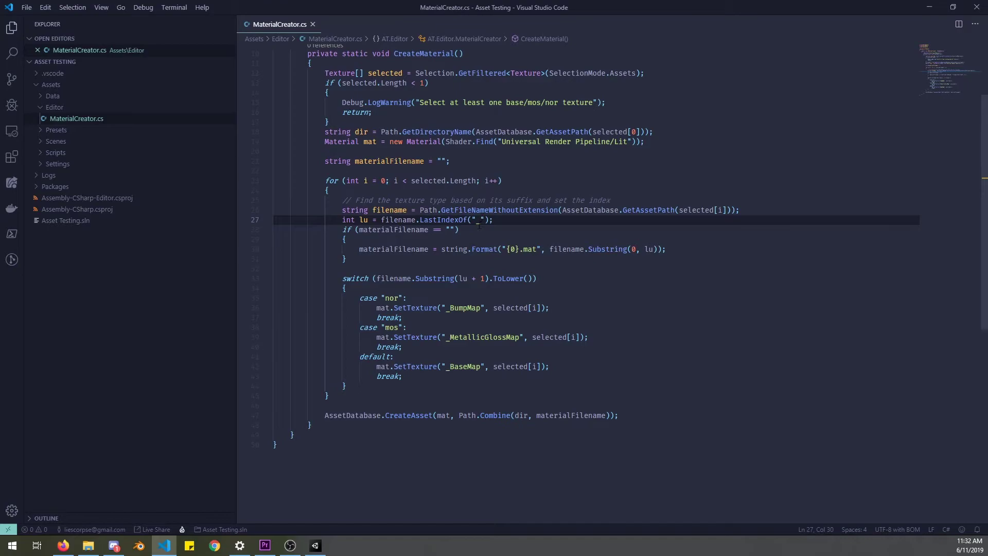
# Switch to Unity, open the Data/Model/Structure folder and inspect the wall and floor of the Wall_3 model in the scene.
pyautogui.click(315, 546)
pyautogui.click(84, 414)
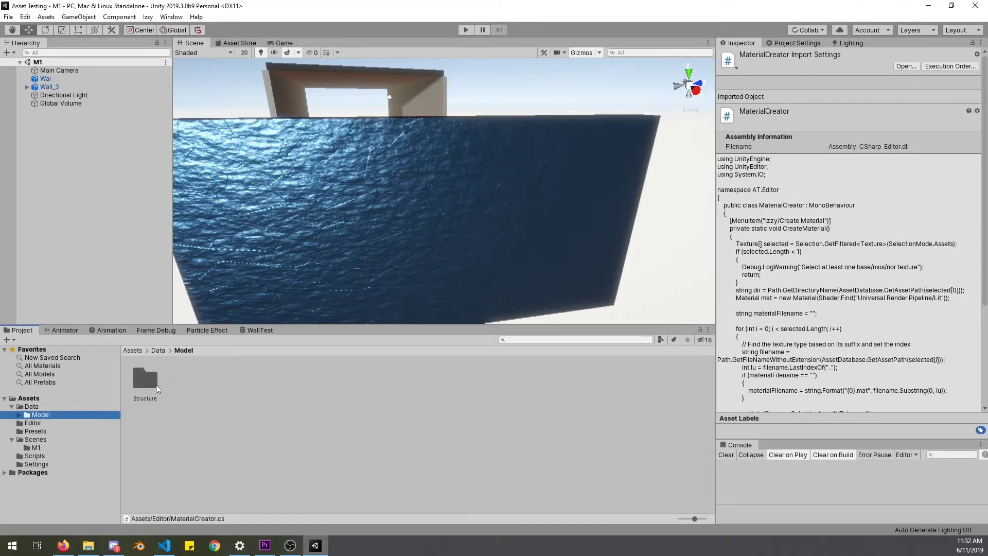
pyautogui.doubleClick(150, 381)
pyautogui.keyDown('alt'); pyautogui.moveTo(432, 170); pyautogui.dragTo(288, 319); pyautogui.keyUp('alt')
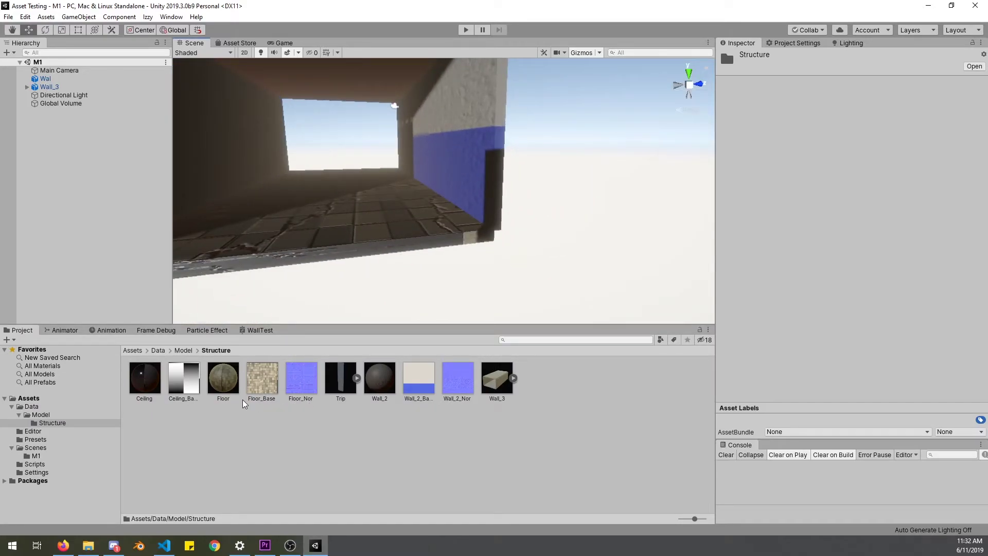
pyautogui.keyDown('alt'); pyautogui.moveTo(360, 221); pyautogui.dragTo(465, 306); pyautogui.keyUp('alt')
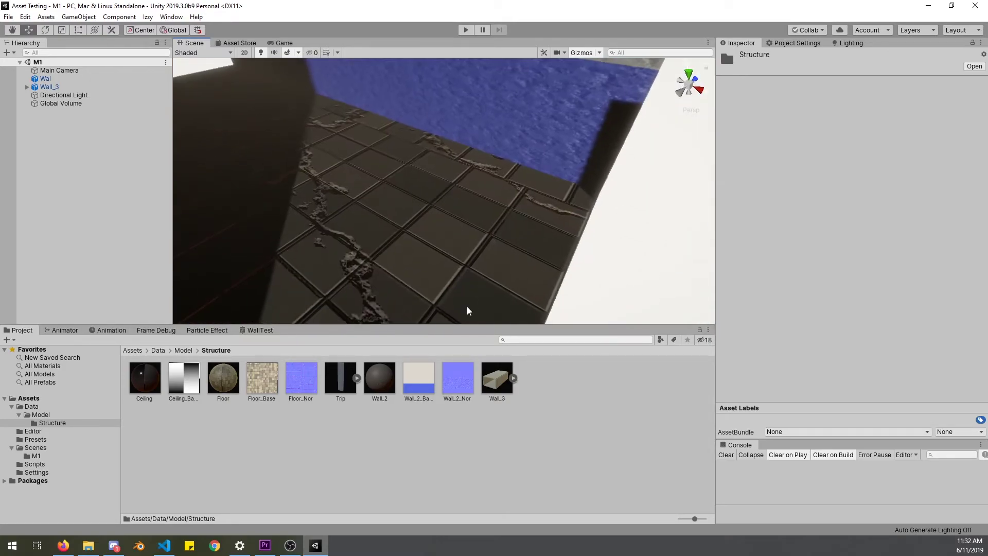
# Switch back to Visual Studio Code and examine the switch statement that assigns textures by suffix, including the _BaseMap default.
pyautogui.click(167, 546)
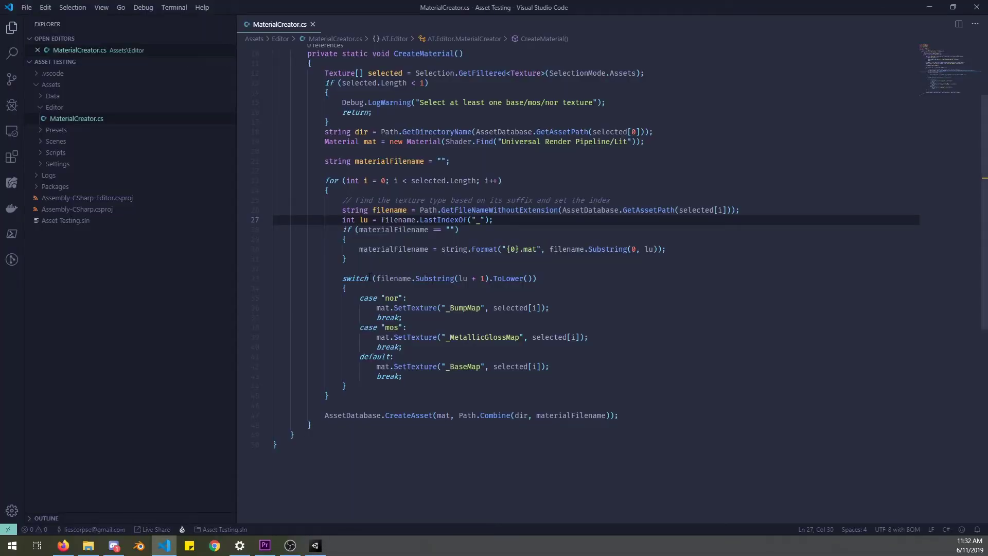
pyautogui.click(484, 279)
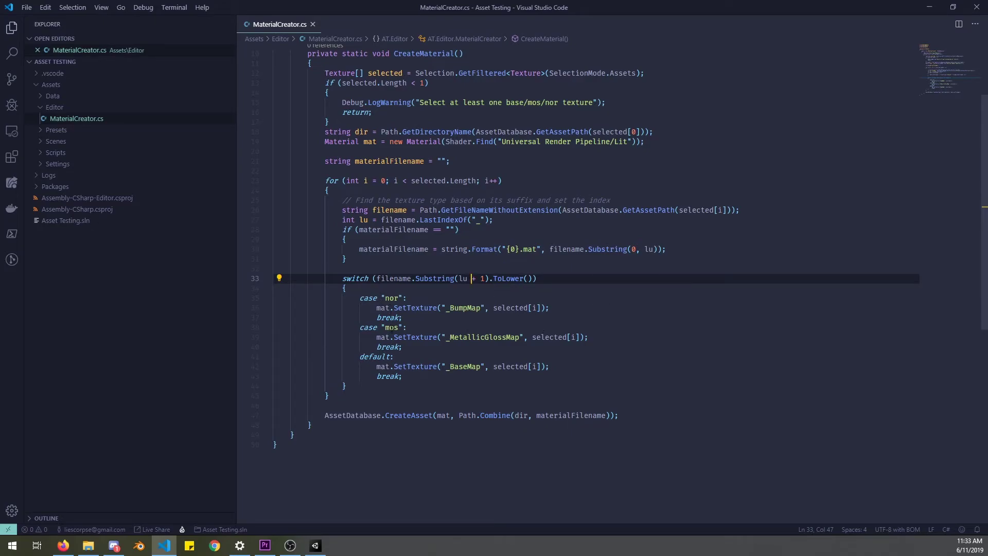
pyautogui.click(604, 364)
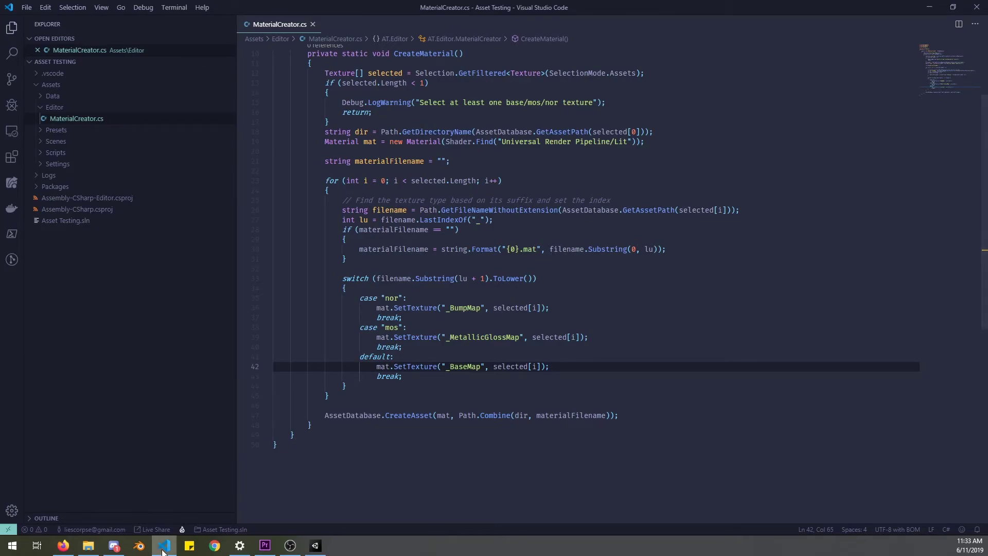
pyautogui.doubleClick(457, 365)
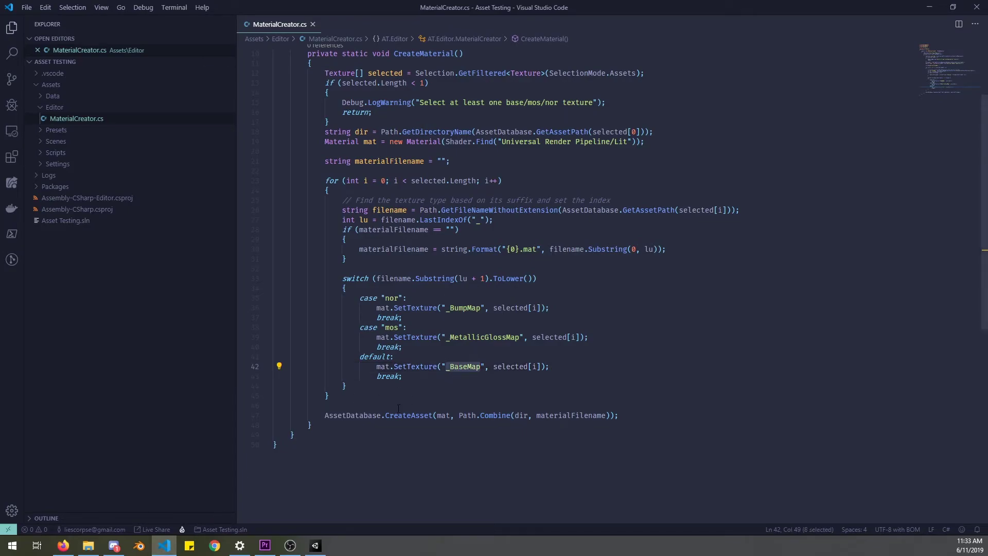
# Switch to Unity and search for "lit" across all assets and packages.
pyautogui.click(164, 546)
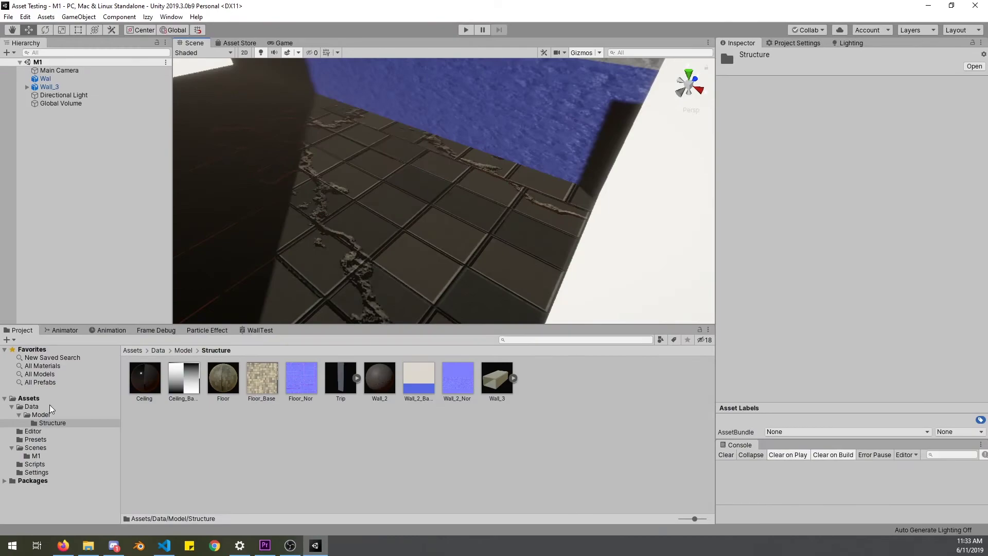
pyautogui.click(51, 423)
pyautogui.click(51, 414)
pyautogui.click(51, 400)
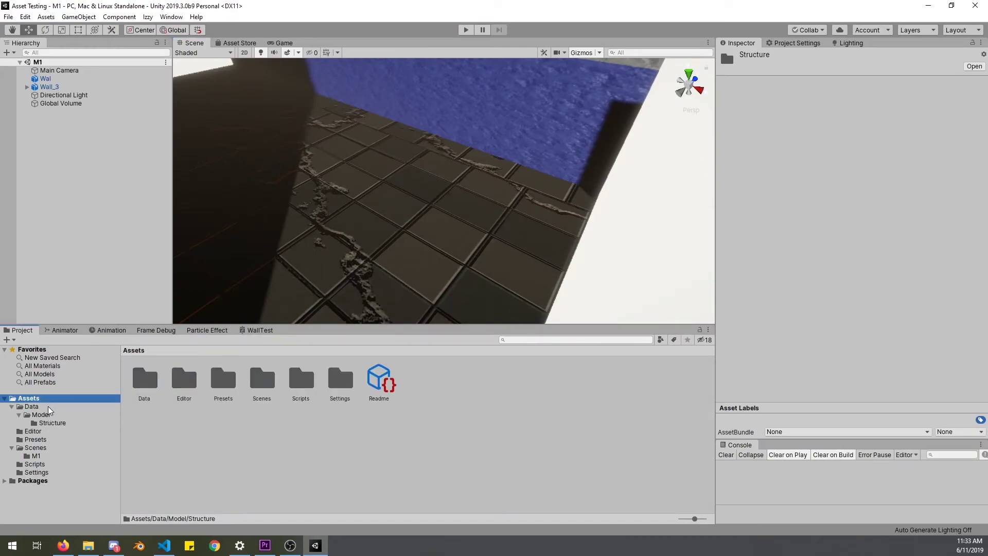
pyautogui.click(620, 340)
pyautogui.write('l')
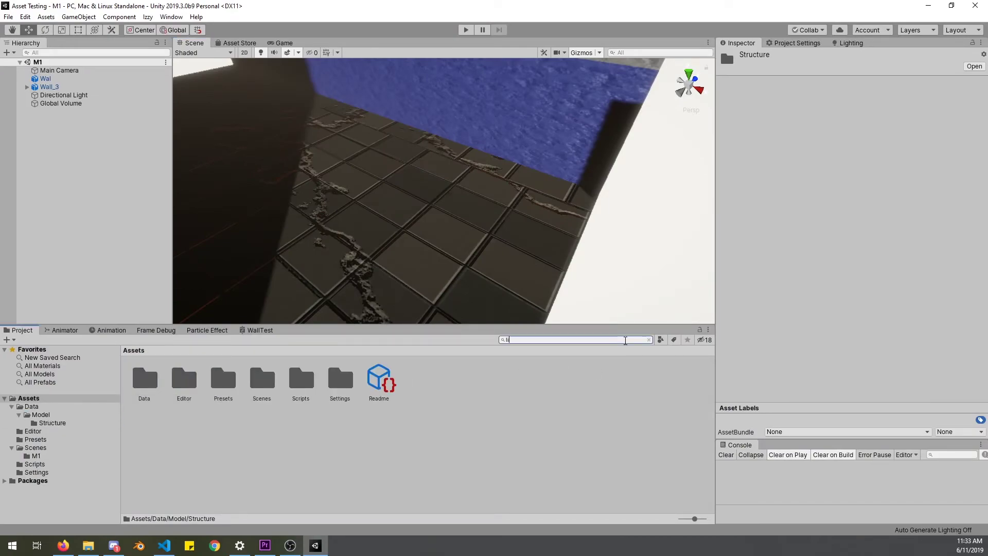
pyautogui.write('it')
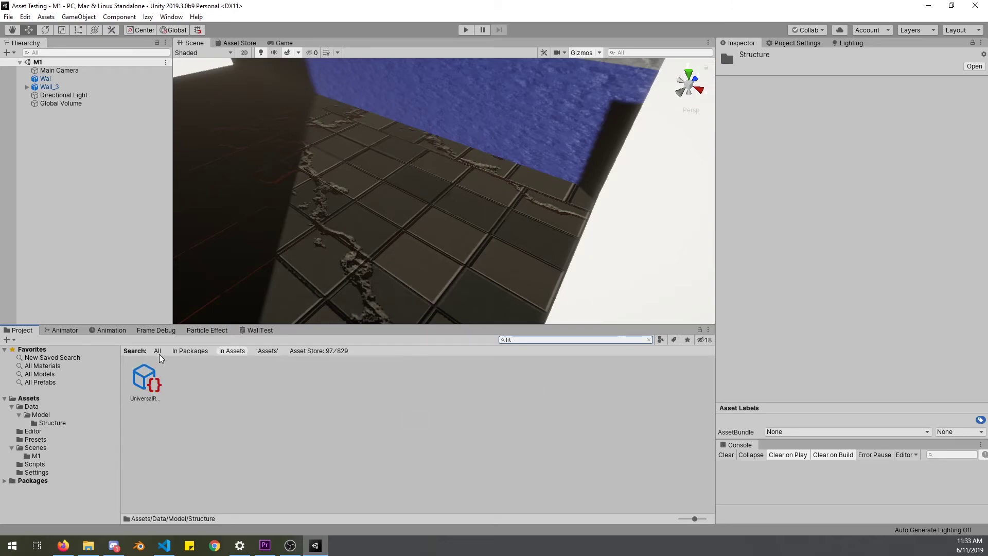
pyautogui.click(158, 351)
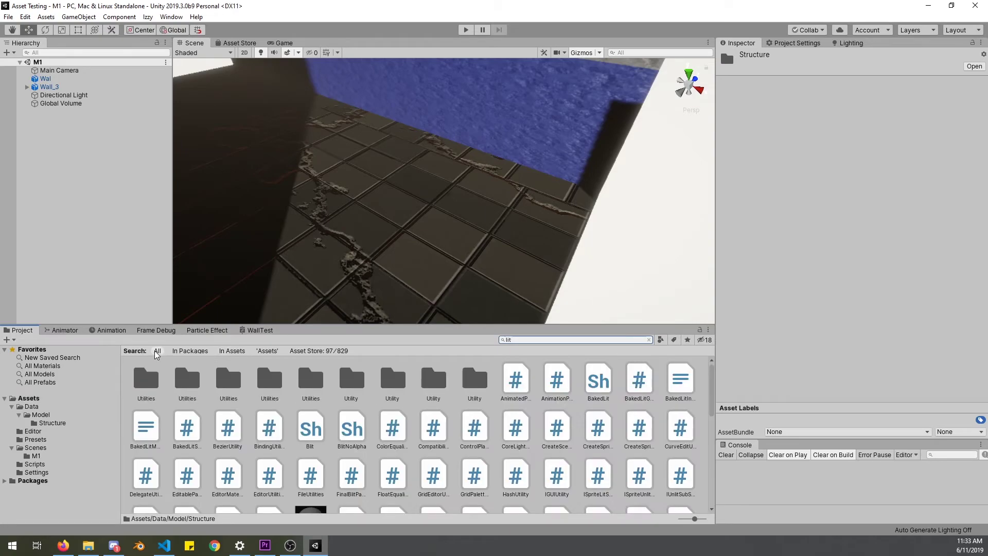
# Filter the "lit" search to shaders, select the Universal Render Pipeline Lit shader and examine its property names.
pyautogui.click(661, 341)
pyautogui.click(676, 460)
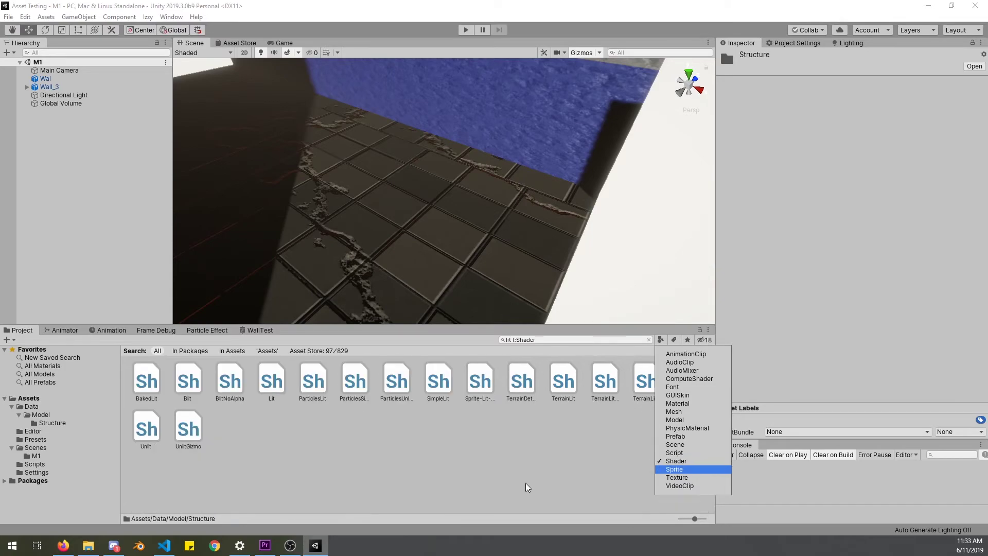
pyautogui.click(304, 447)
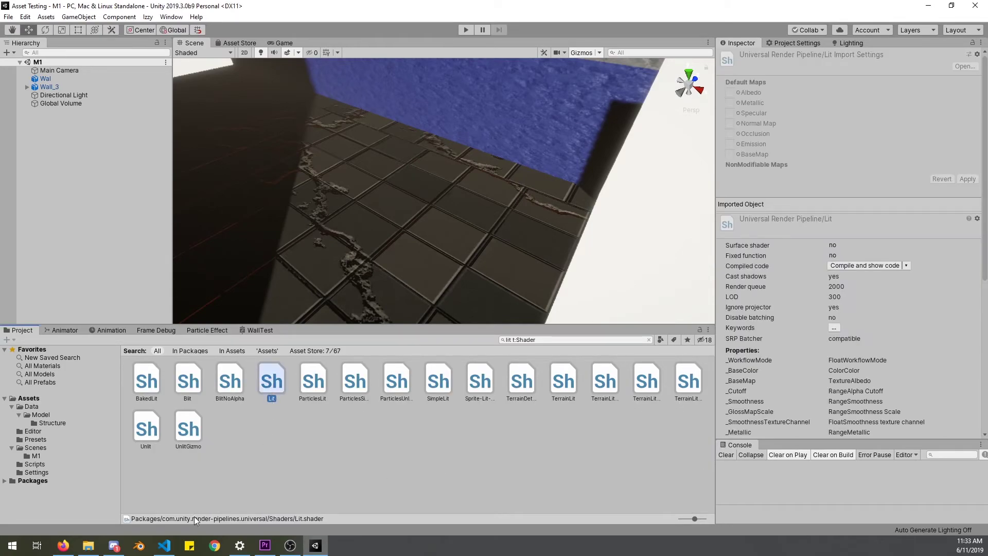
pyautogui.scroll(-10, 802, 373)
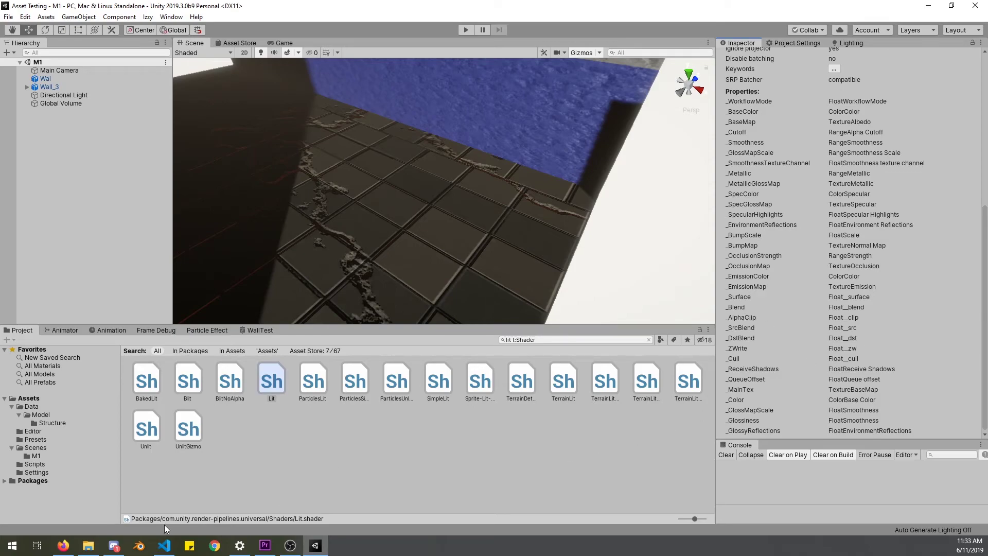
# Switch to Visual Studio Code and examine the AssetDatabase.CreateAsset call with its dir and materialFilename arguments.
pyautogui.click(164, 545)
pyautogui.moveTo(343, 415); pyautogui.dragTo(490, 415)
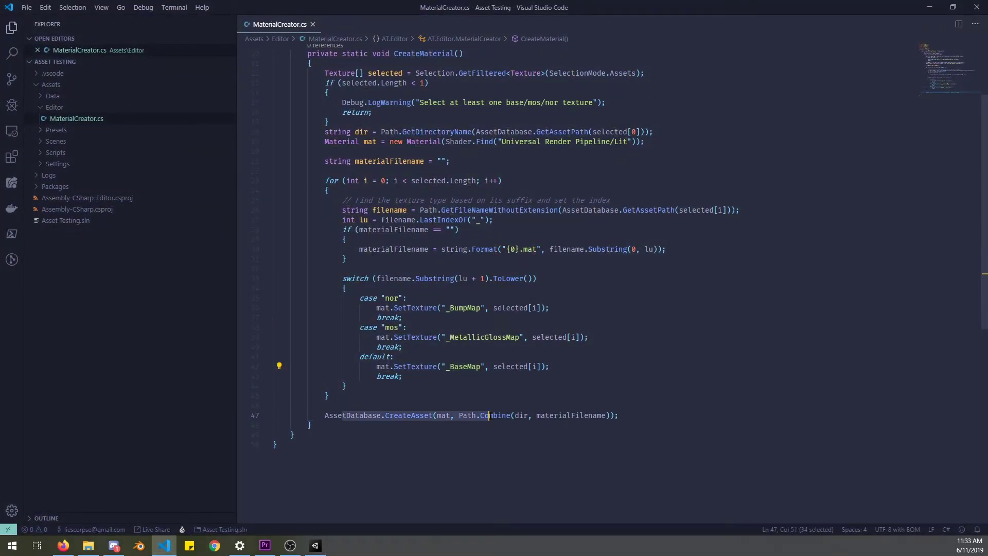
pyautogui.doubleClick(574, 416)
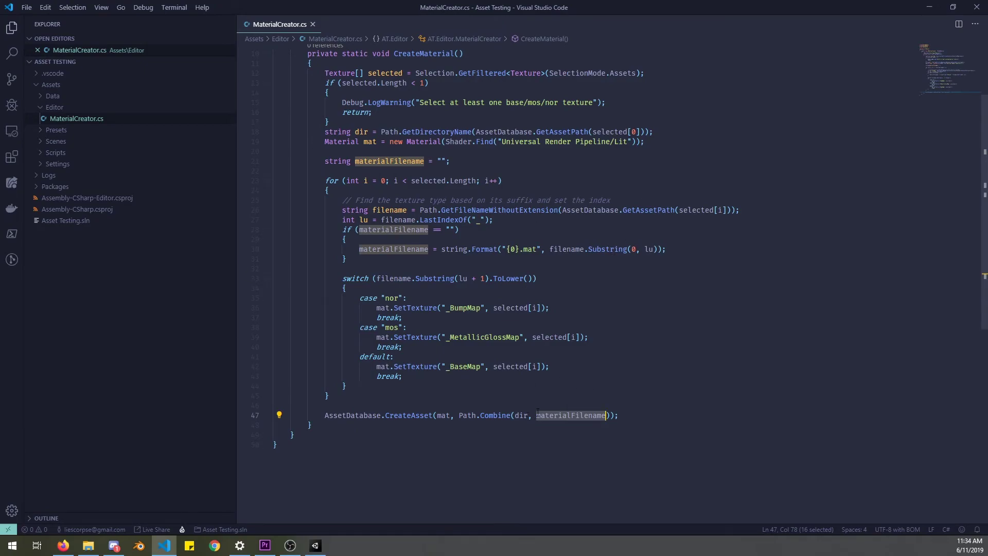
pyautogui.doubleClick(522, 415)
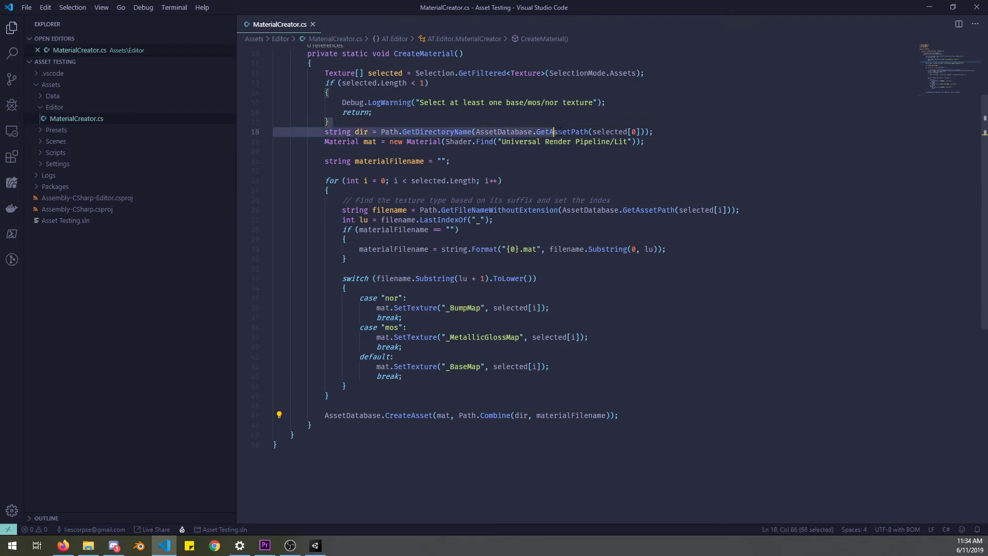
# Move the "string dir" declaration from above the material creation to directly above the AssetDatabase.CreateAsset call, and review the script.
pyautogui.click(590, 132)
pyautogui.hotkey('ctrl', 'x')
pyautogui.click(371, 406)
pyautogui.hotkey('ctrl', 'v')
pyautogui.doubleClick(363, 405)
pyautogui.scroll(3, 406, 392)
pyautogui.scroll(-6, 406, 393)
pyautogui.scroll(6, 406, 392)
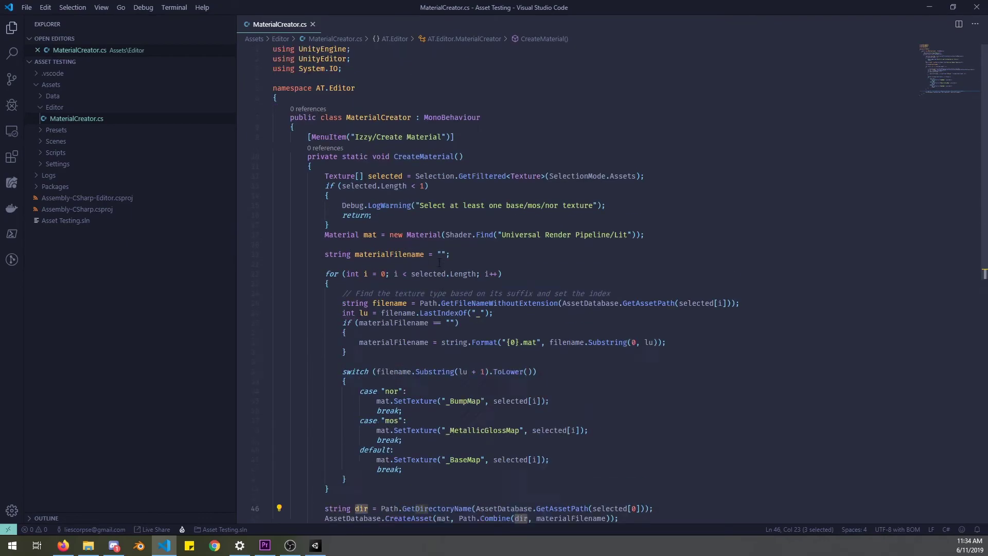
# Switch to Unity, open the Data folder and select the Wal_Base and Wal_Nor textures together.
pyautogui.click(166, 544)
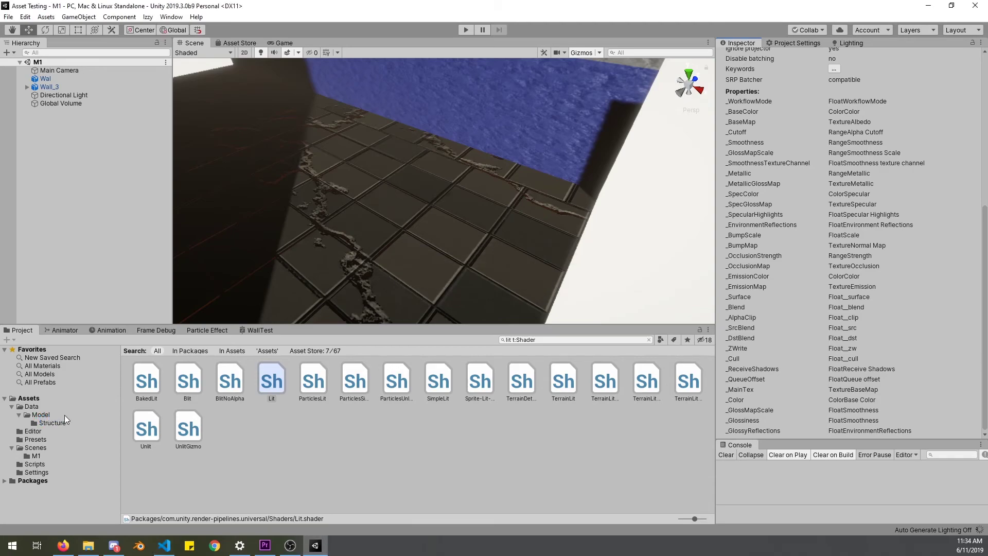
pyautogui.click(85, 406)
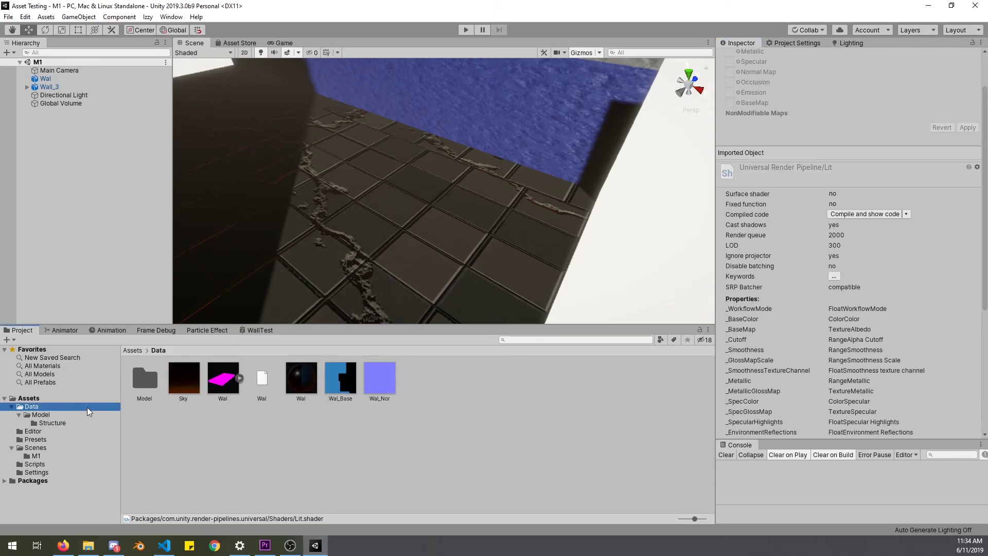
pyautogui.click(337, 384)
pyautogui.keyDown('ctrl'); pyautogui.click(384, 384); pyautogui.keyUp('ctrl')
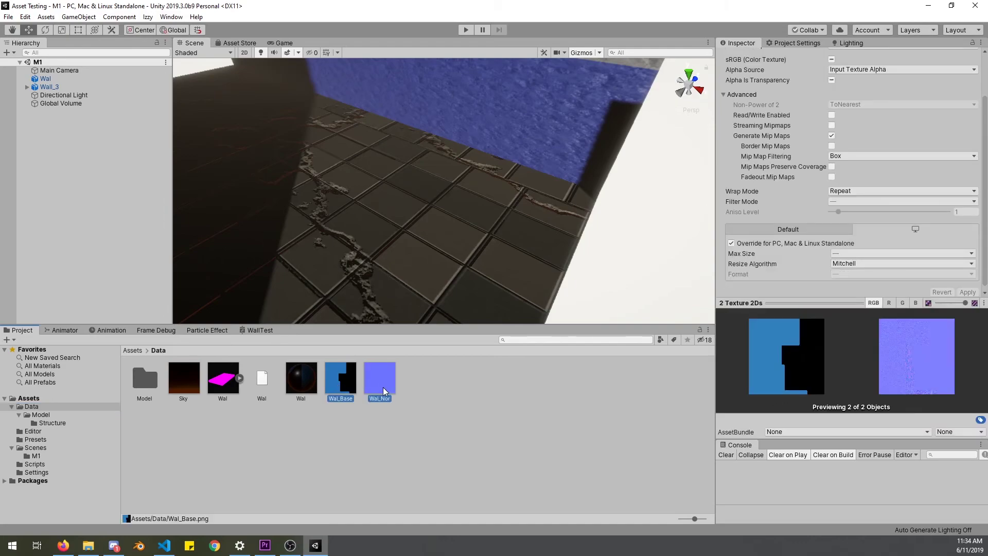
# Show the Preset Manager in the project settings, examine the texture importer's _nor filter, and clear the texture selection.
pyautogui.click(796, 42)
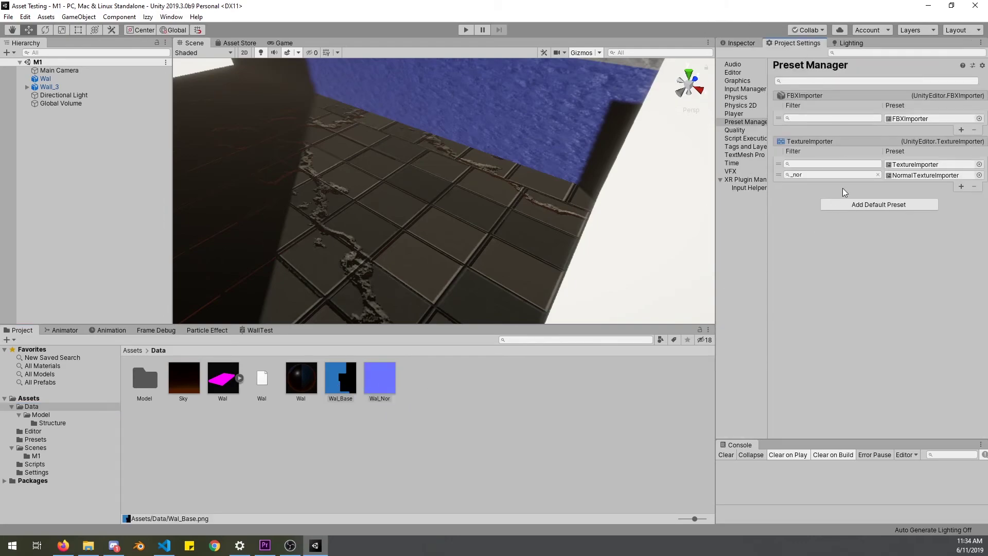
pyautogui.click(787, 176)
pyautogui.click(466, 435)
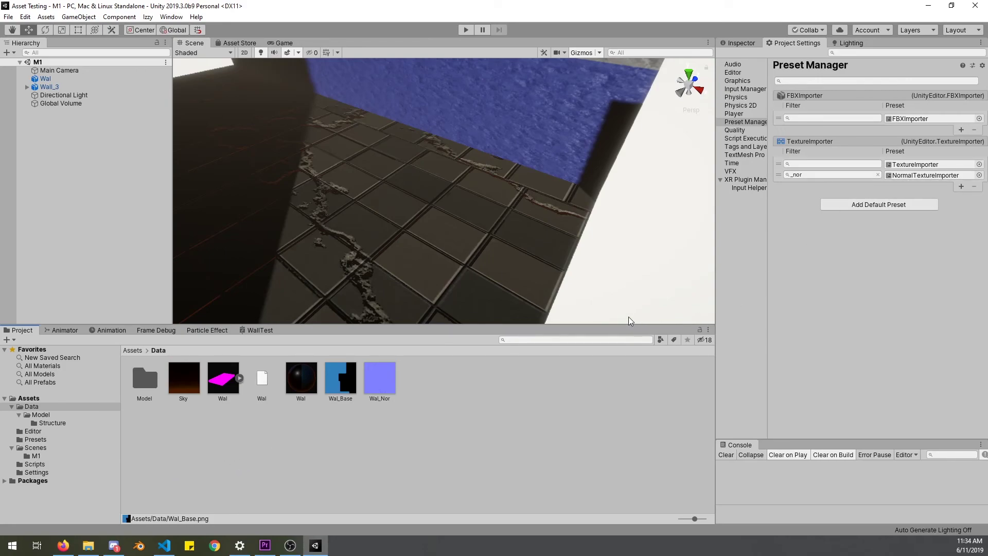
# Inspect the blue textured wall and the room behind it from outside in the scene.
pyautogui.moveTo(373, 235); pyautogui.dragTo(308, 135, button='right')
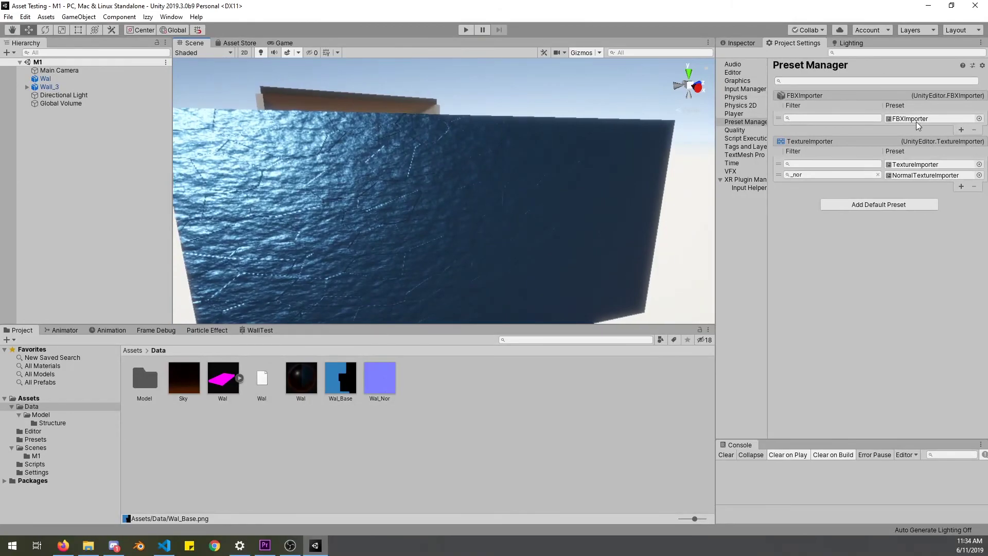
pyautogui.moveTo(419, 308); pyautogui.dragTo(434, 359, button='right')
pyautogui.moveTo(216, 303); pyautogui.dragTo(713, 214, button='right')
pyautogui.moveTo(889, 214); pyautogui.dragTo(386, 290, button='right')
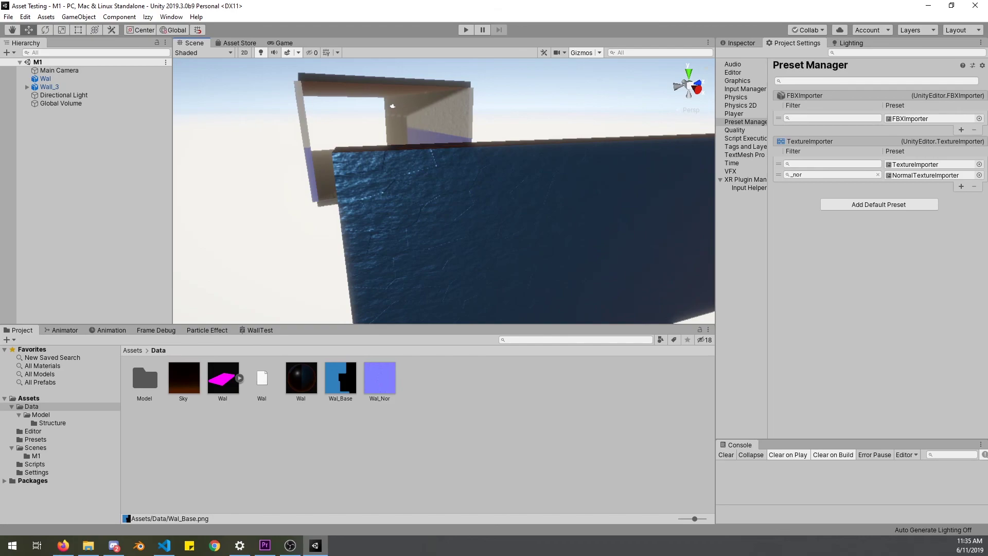